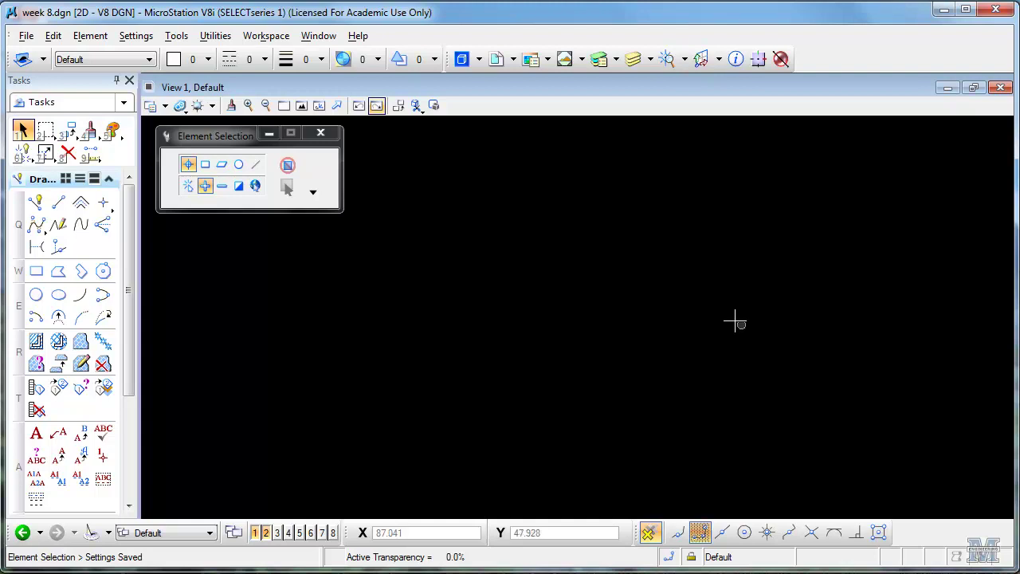
- Review the Default and 100 Ocean Ave model properties without changes, then close the Models list
click(462, 59)
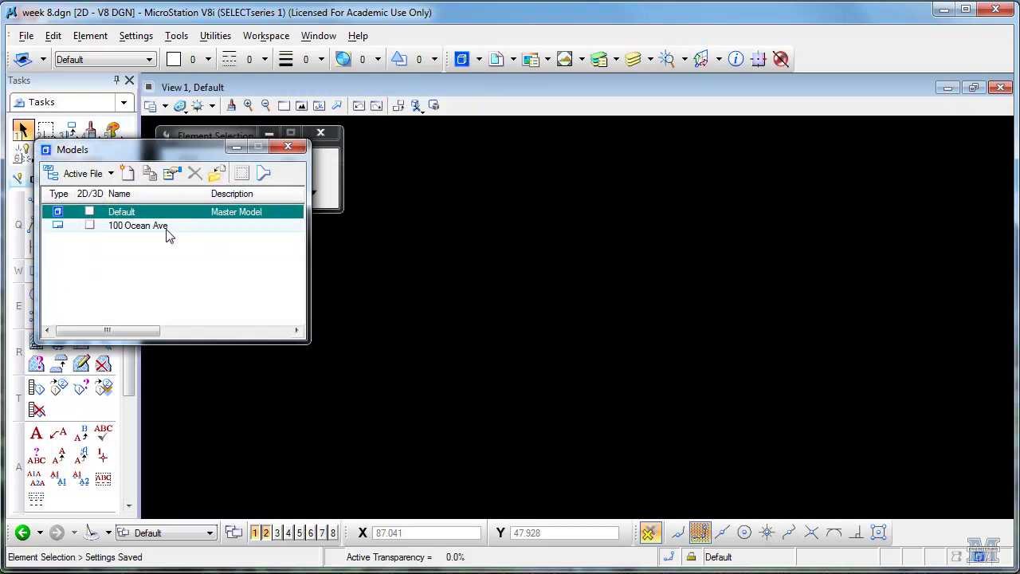
click(173, 173)
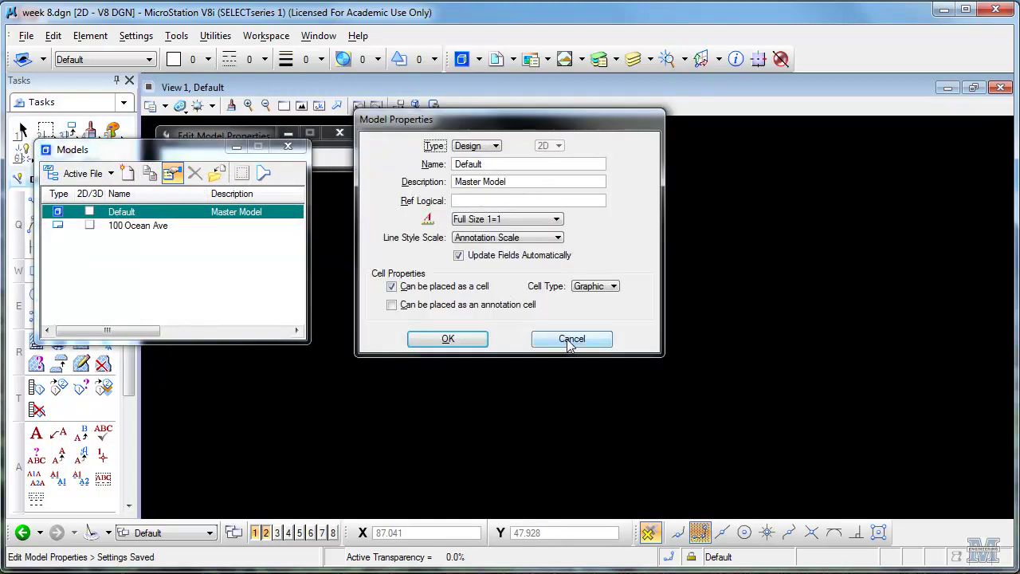
click(571, 338)
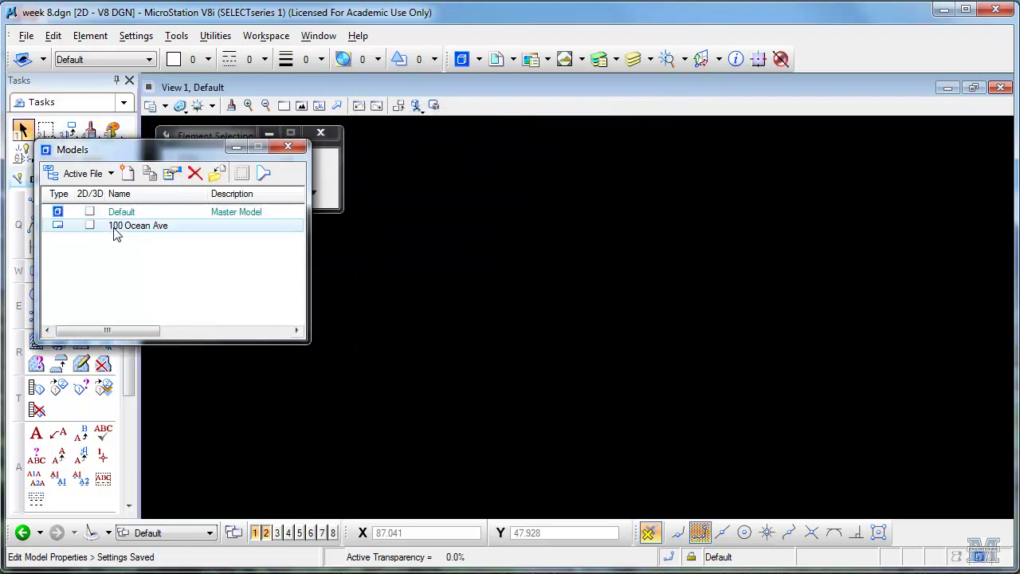
click(172, 174)
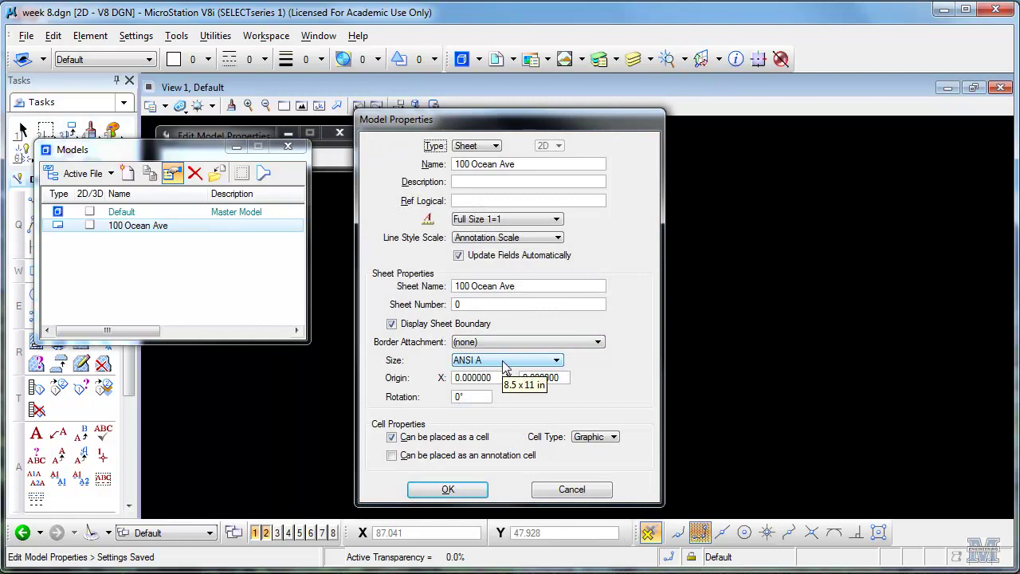
click(572, 489)
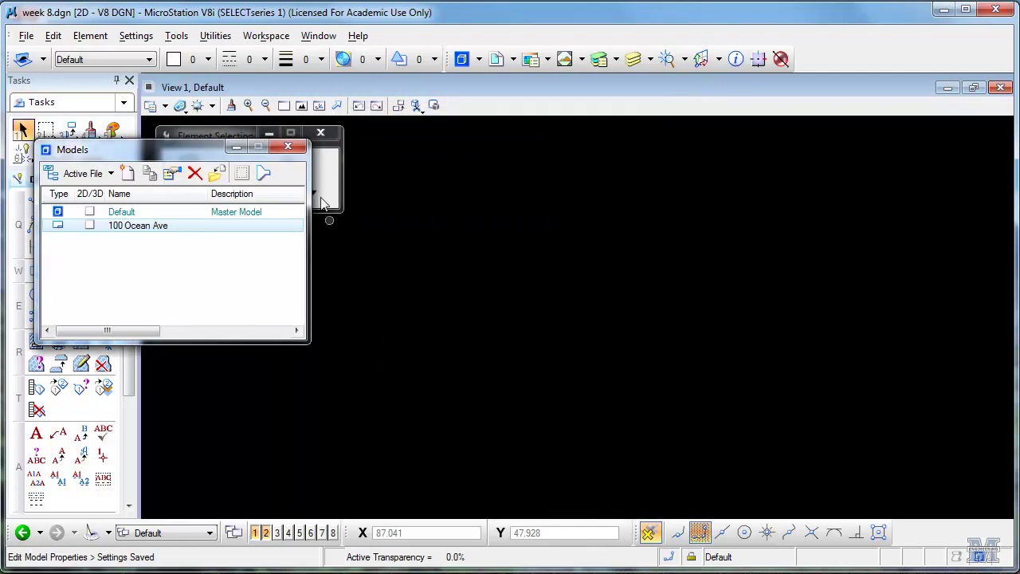
click(289, 145)
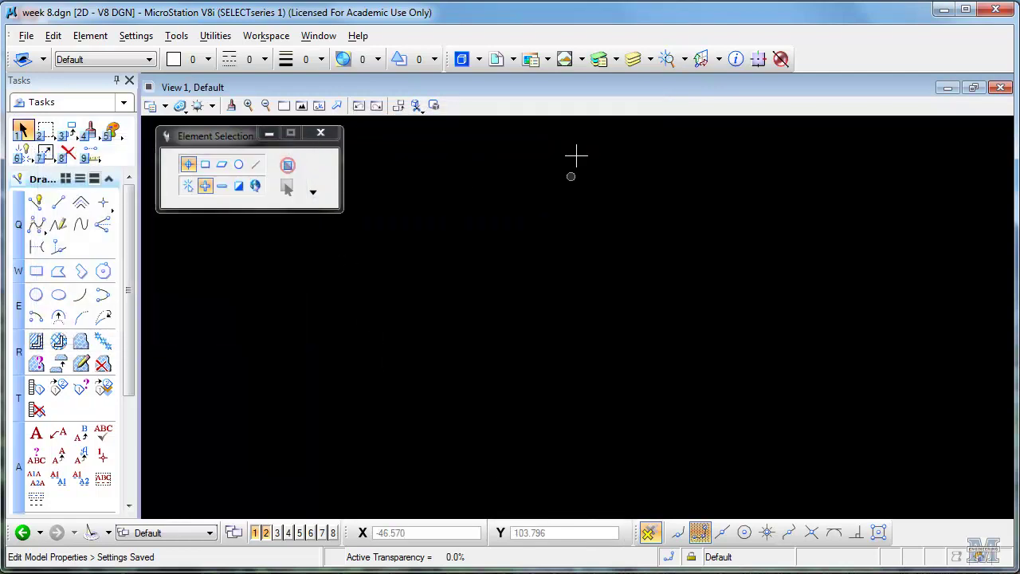
- In Level Manager, confirm work stays red and boundary stays blue with Border line style
click(599, 59)
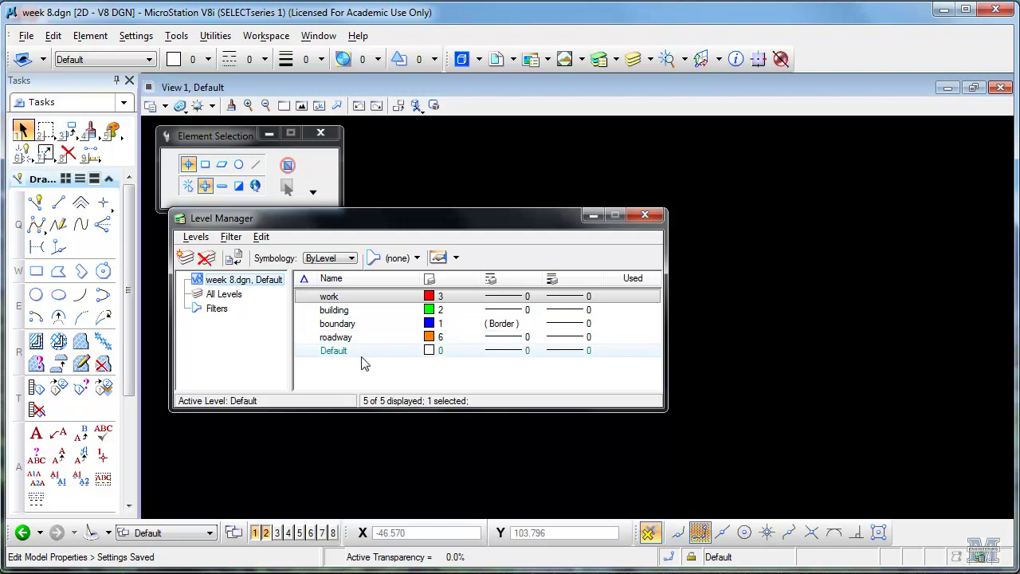
click(429, 298)
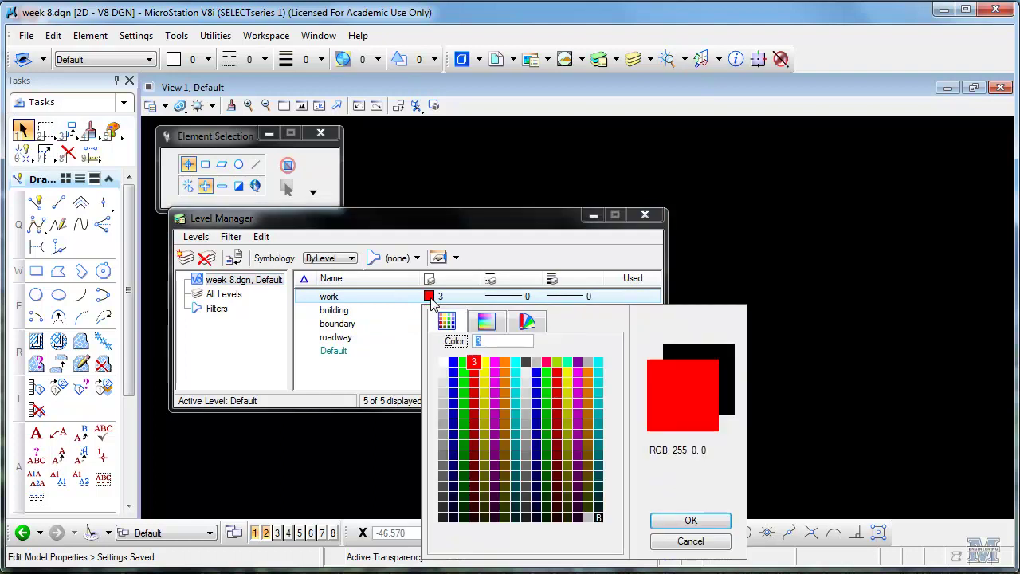
double_click(475, 364)
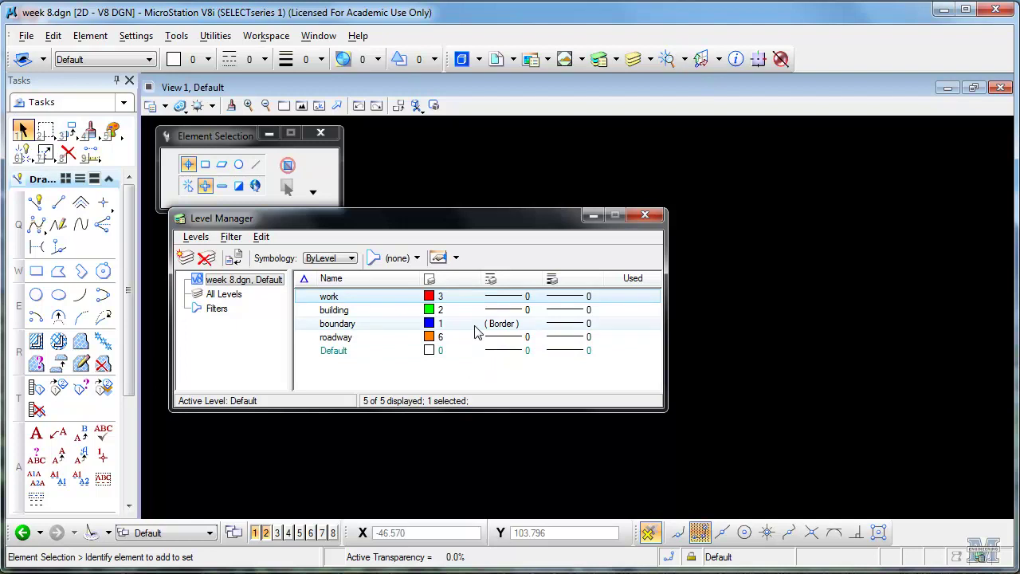
click(476, 329)
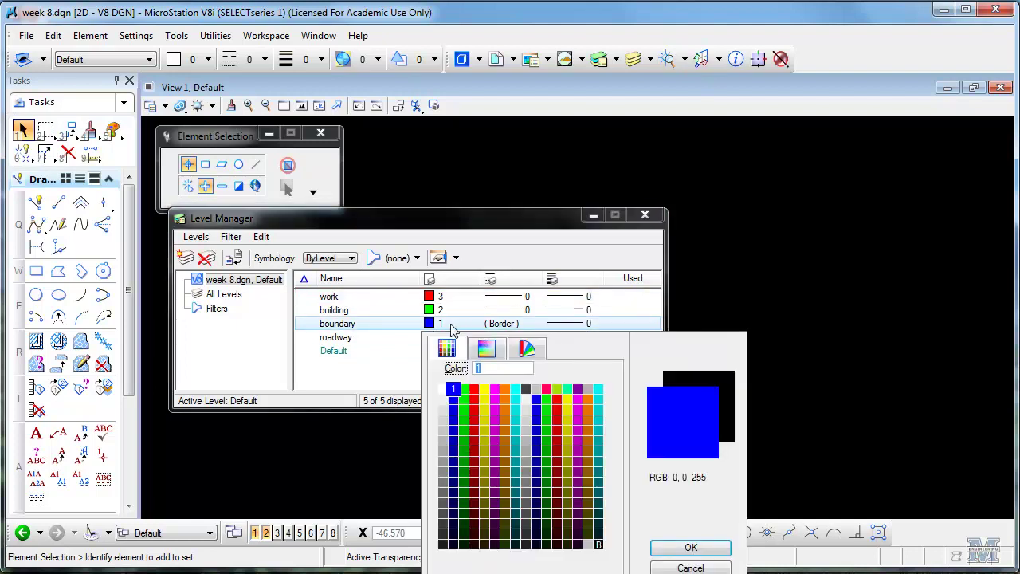
click(453, 389)
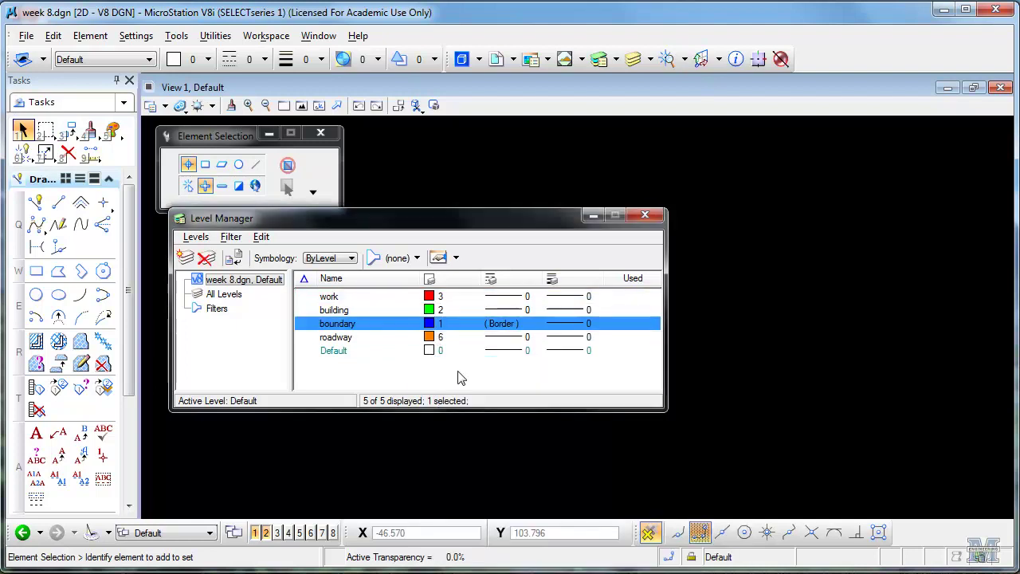
click(494, 322)
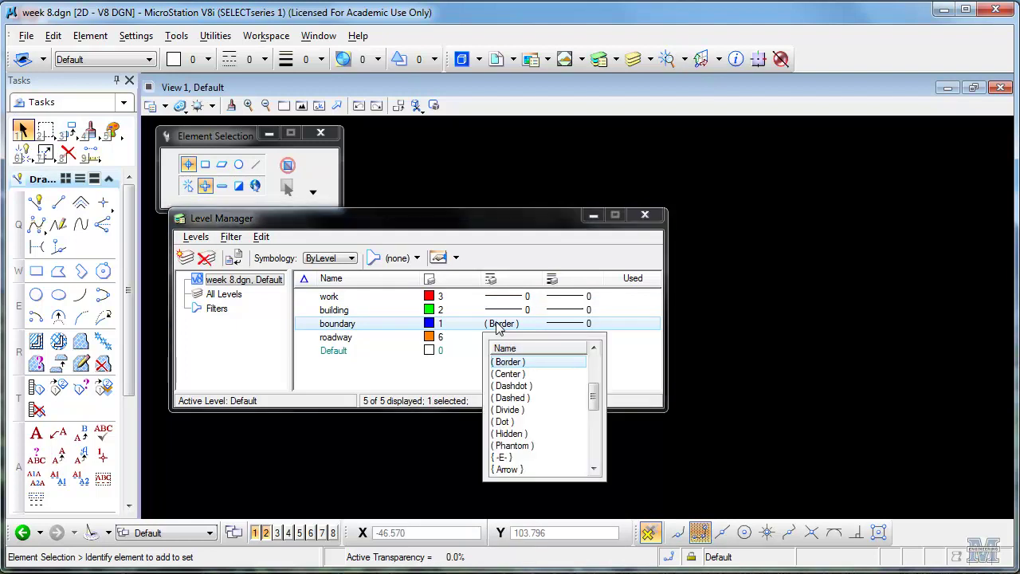
click(509, 363)
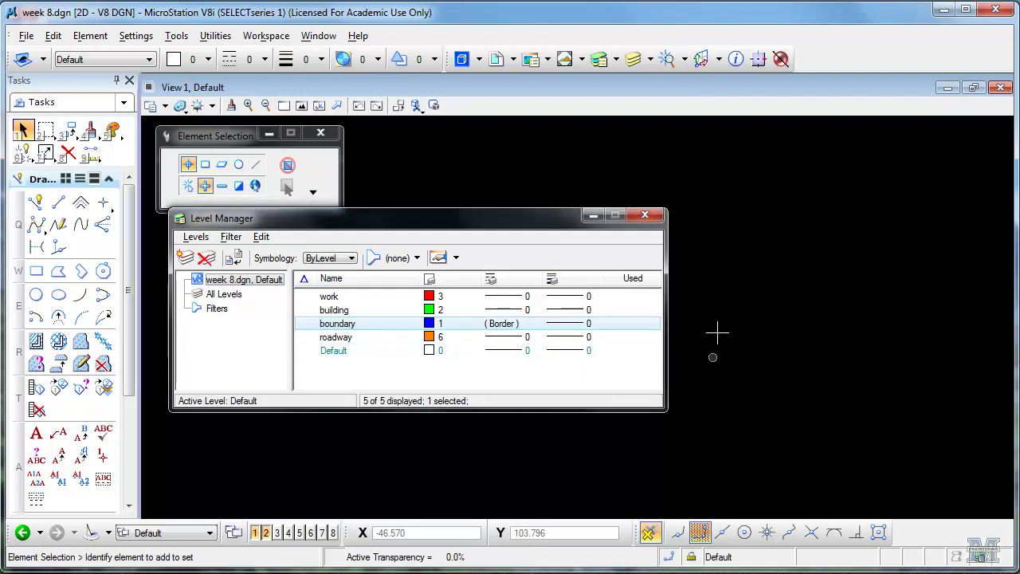
click(649, 218)
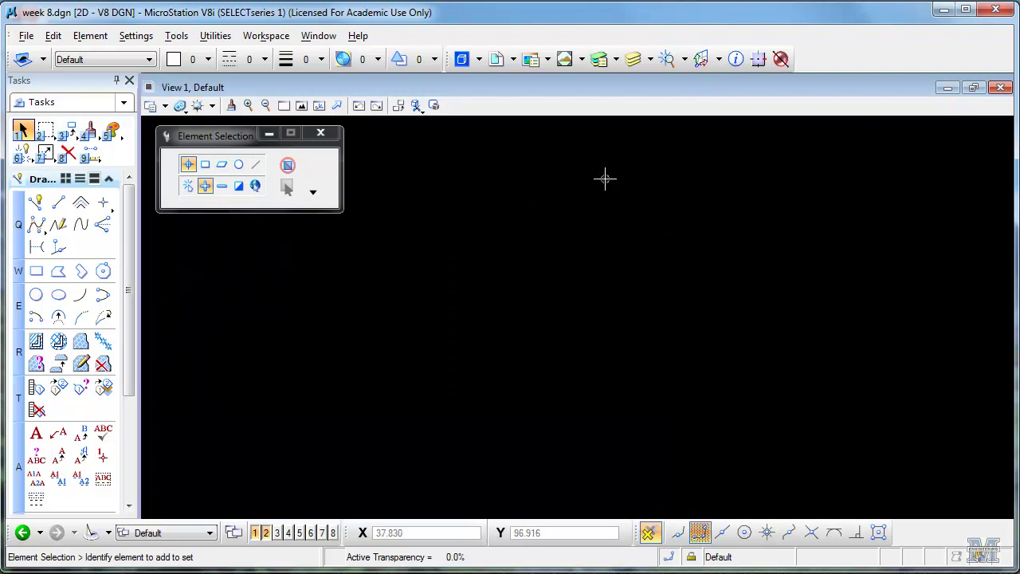
- Set Active Color, Line Style and Line Weight to ByLevel, then choose boundary as the active level
click(207, 59)
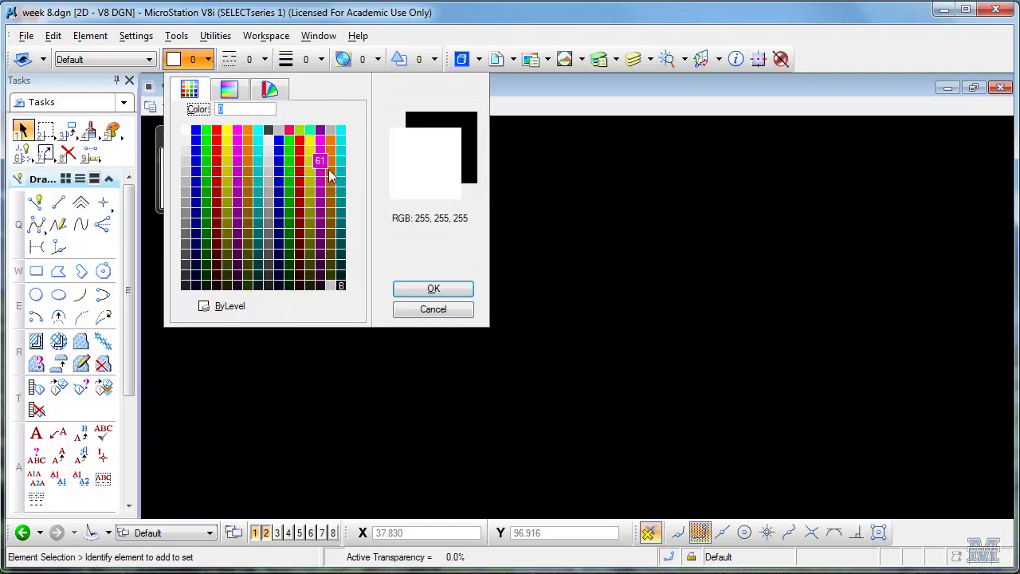
click(213, 308)
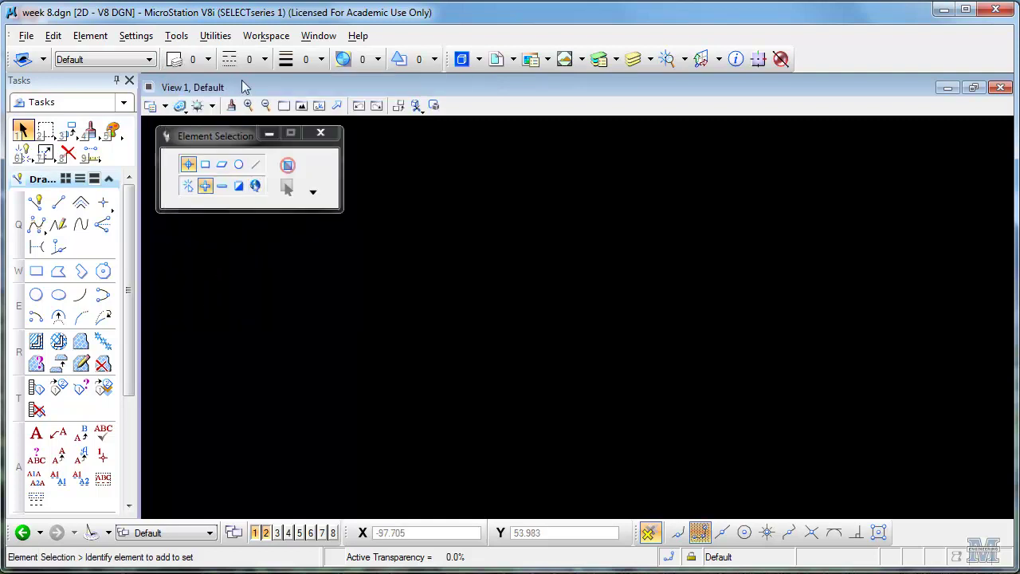
click(264, 60)
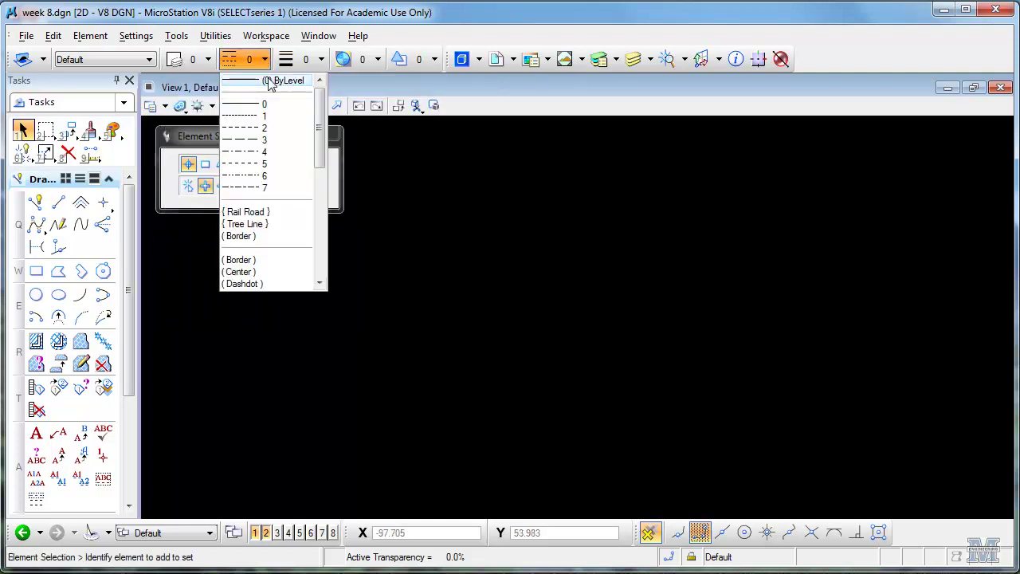
click(269, 82)
click(321, 60)
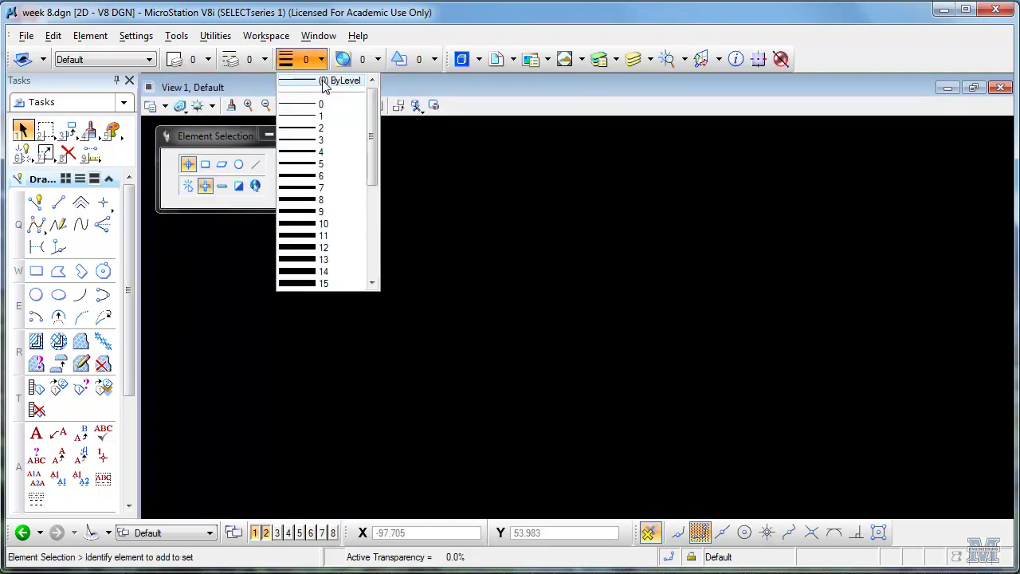
click(324, 83)
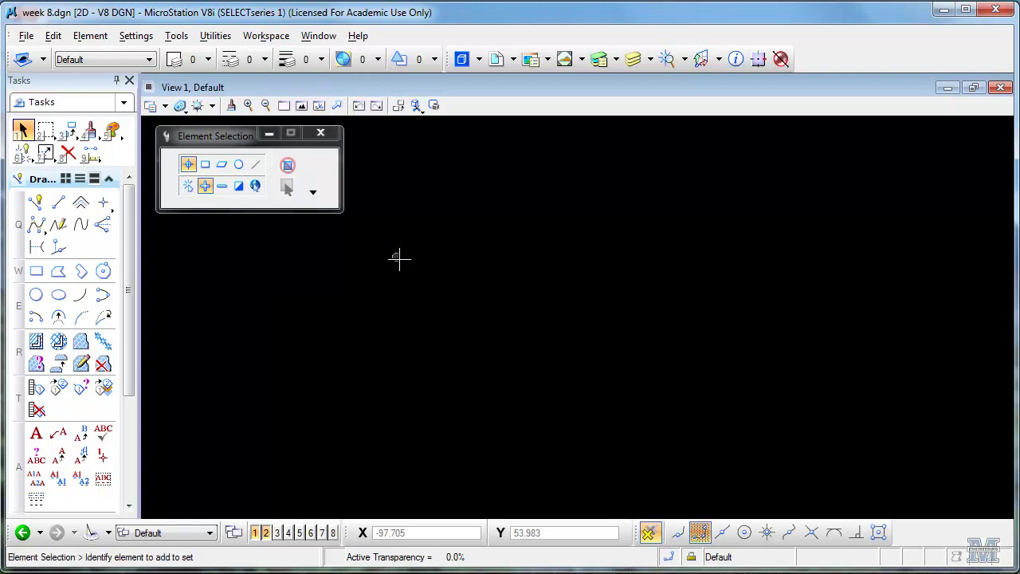
click(149, 59)
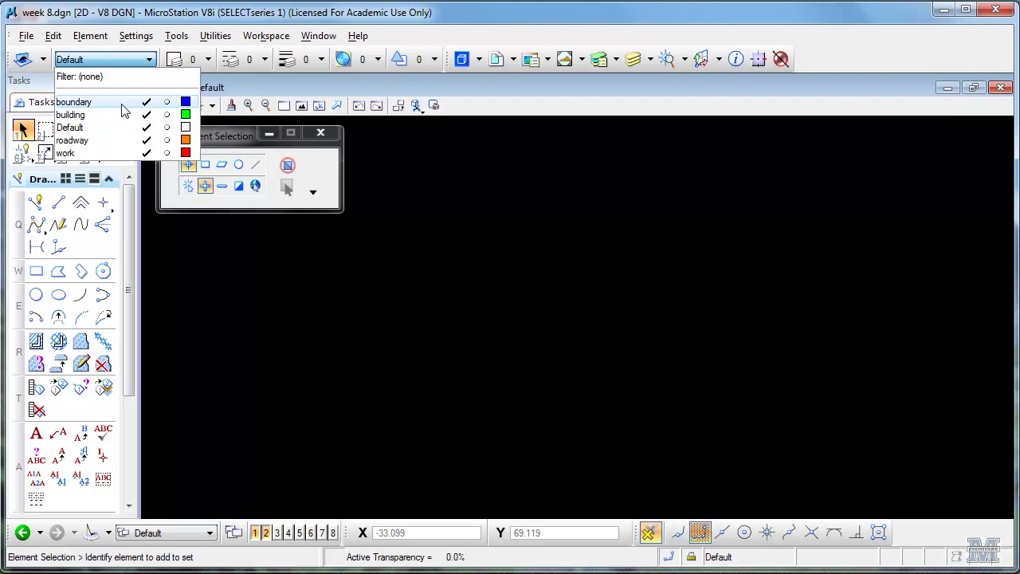
click(124, 103)
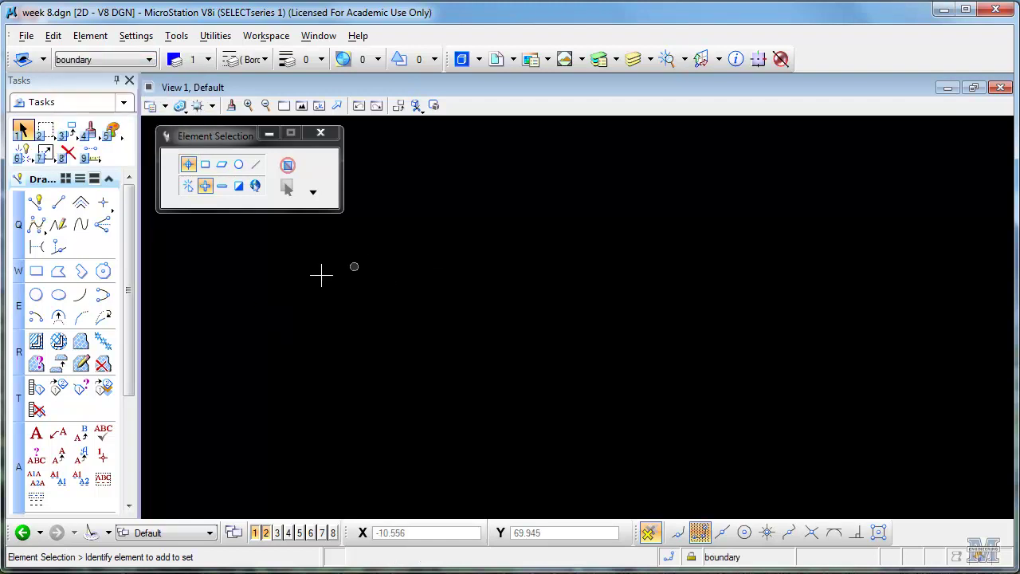
- Draw a three-vertex test SmartLine in blue on the boundary level
click(36, 202)
click(296, 352)
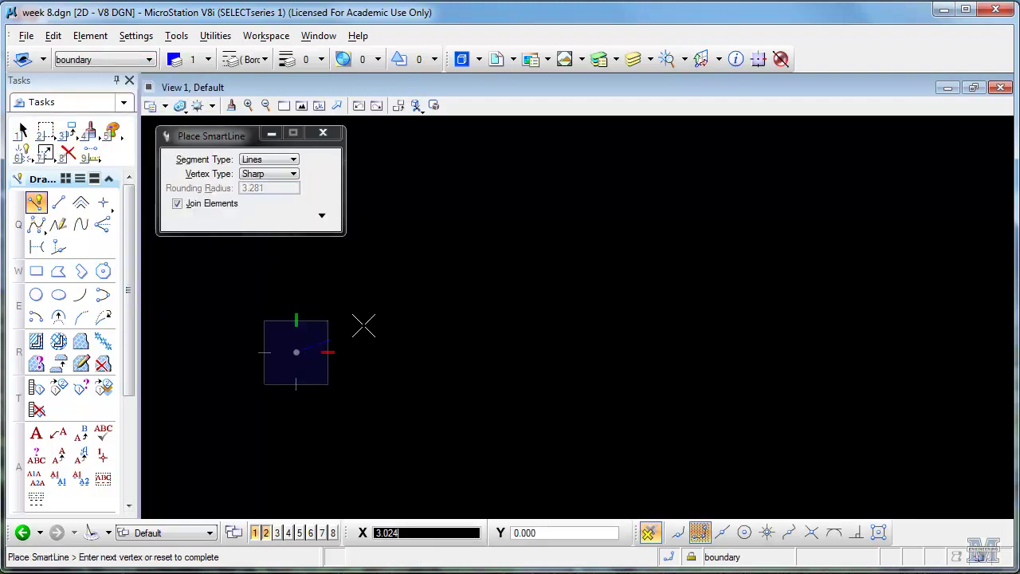
click(473, 253)
click(618, 386)
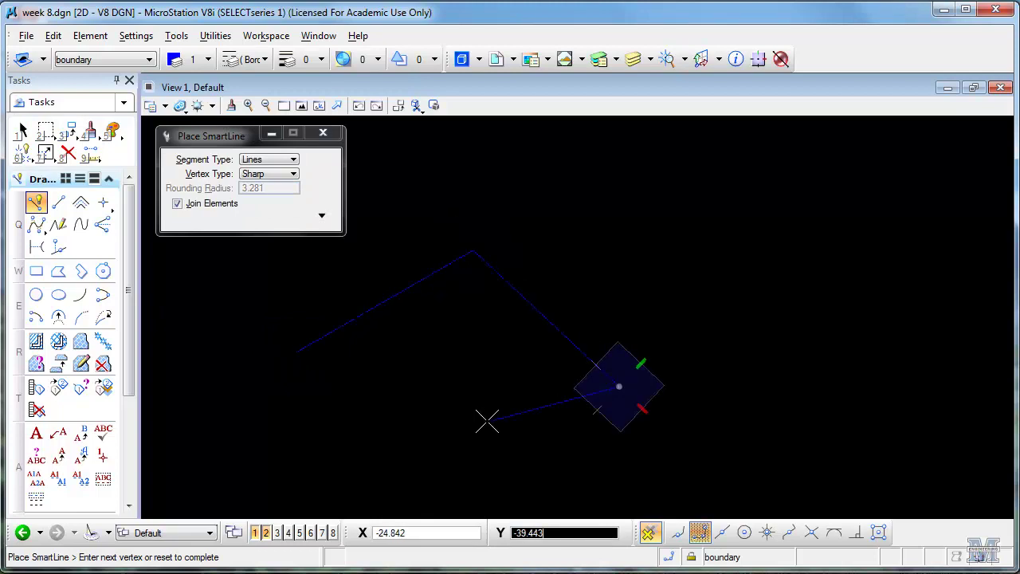
right_click(482, 413)
- Switch to the building level, draw a green test SmartLine, then undo both trial lines
click(143, 60)
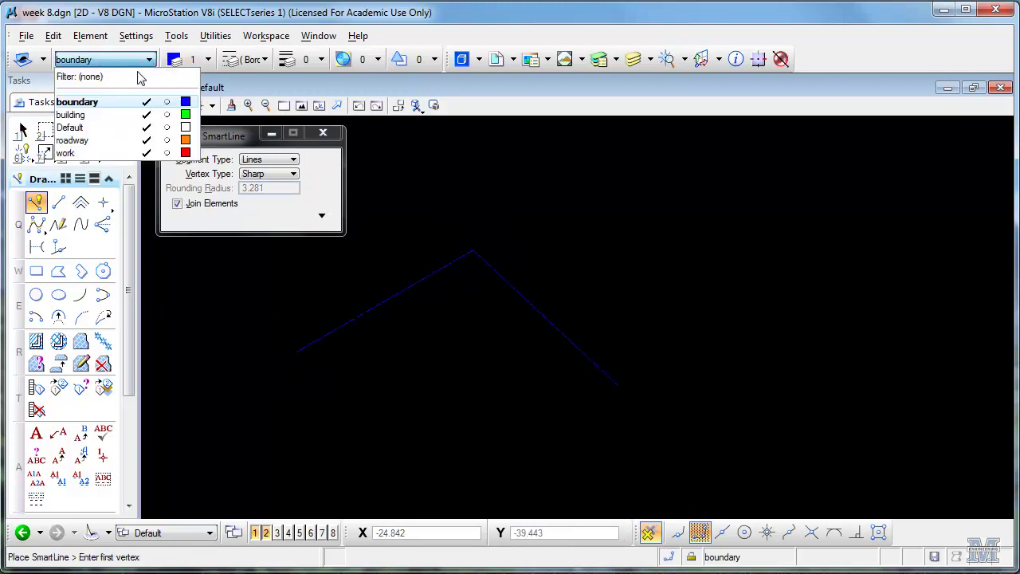
click(124, 121)
click(372, 222)
click(459, 374)
click(593, 251)
right_click(706, 266)
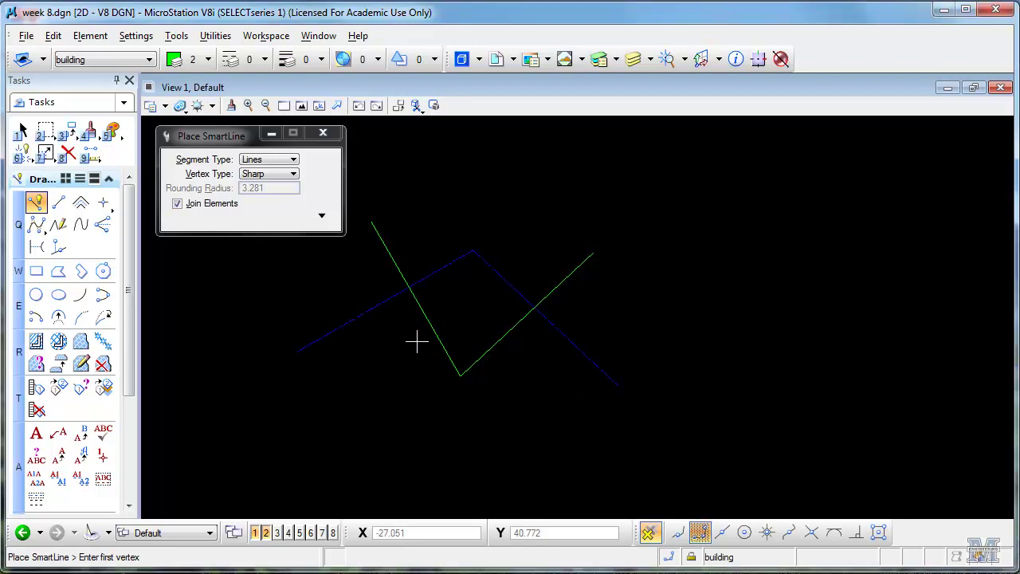
key(ctrl+z)
key(ctrl+z)
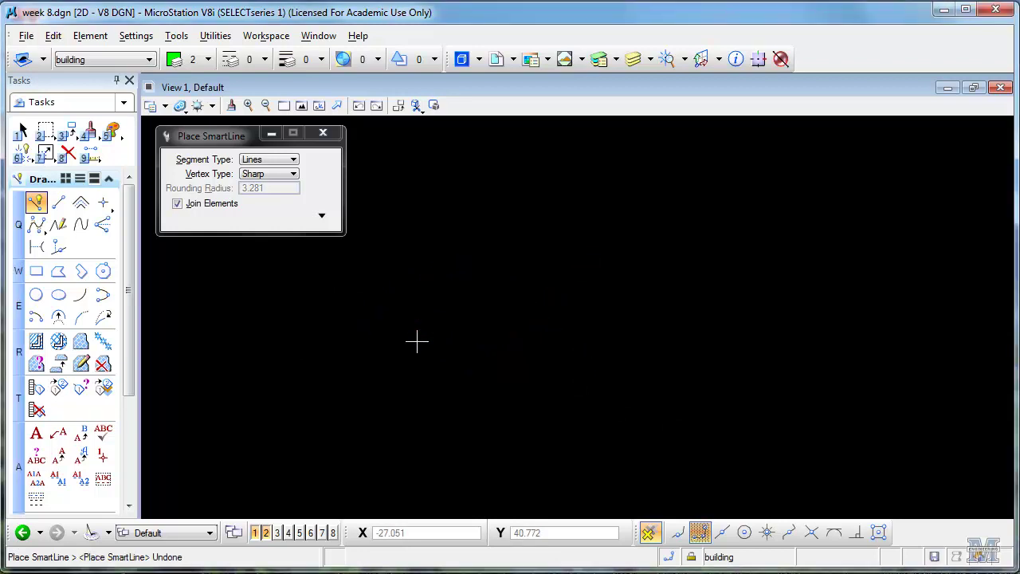
- Set the design file angle readout to Bearing with 0.123 accuracy, check working units, and save
click(135, 36)
click(178, 145)
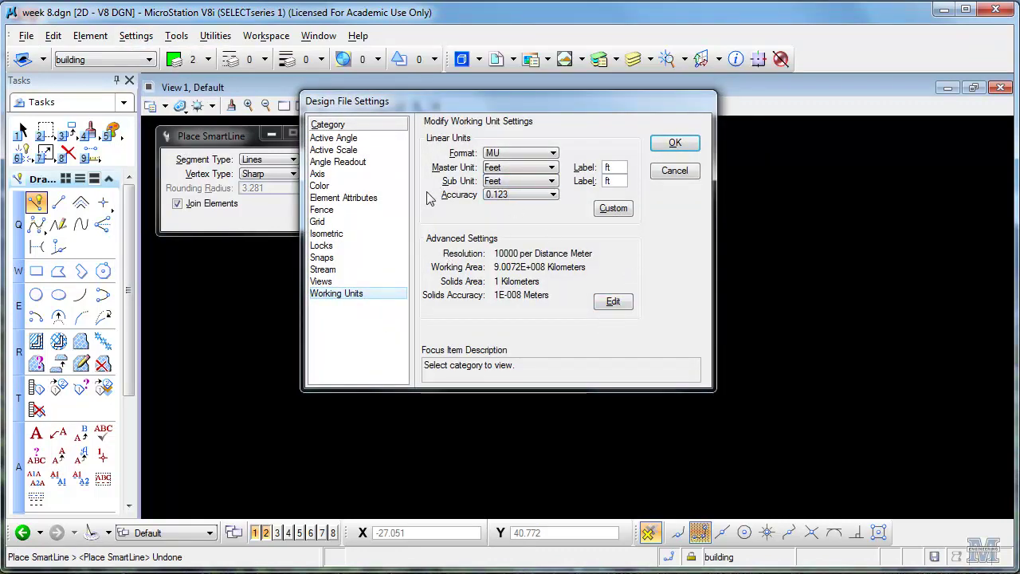
click(378, 163)
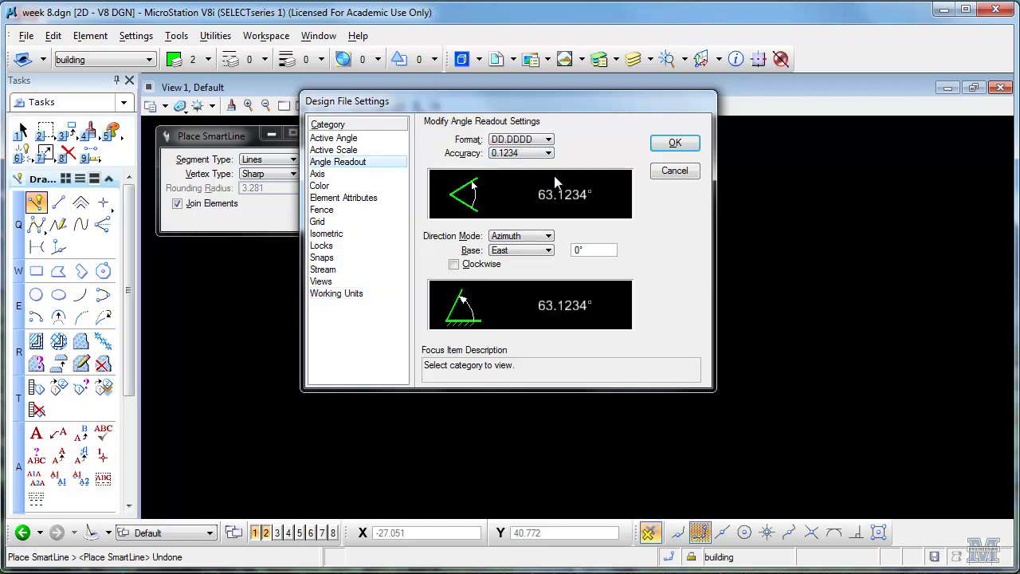
click(548, 236)
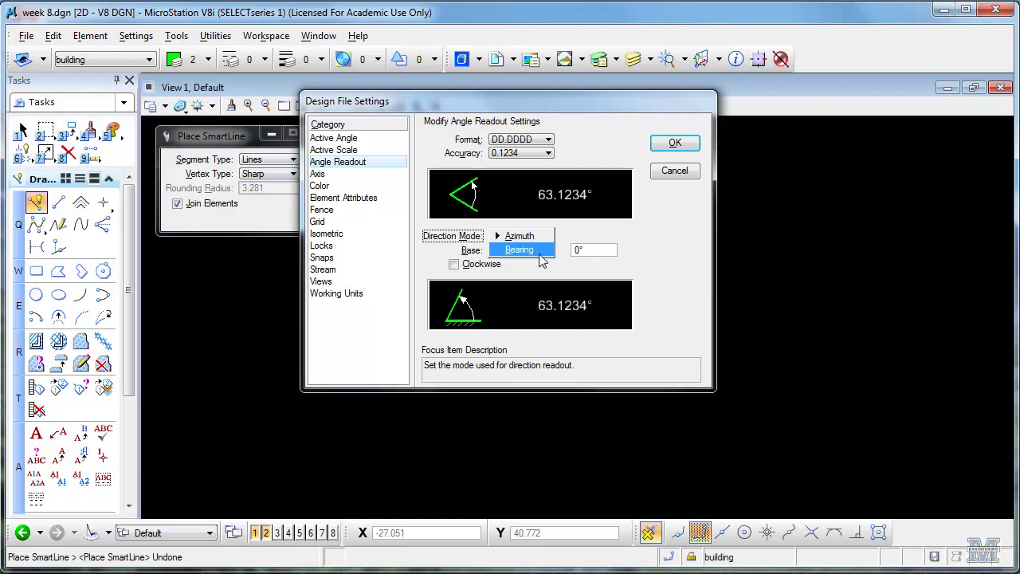
click(541, 258)
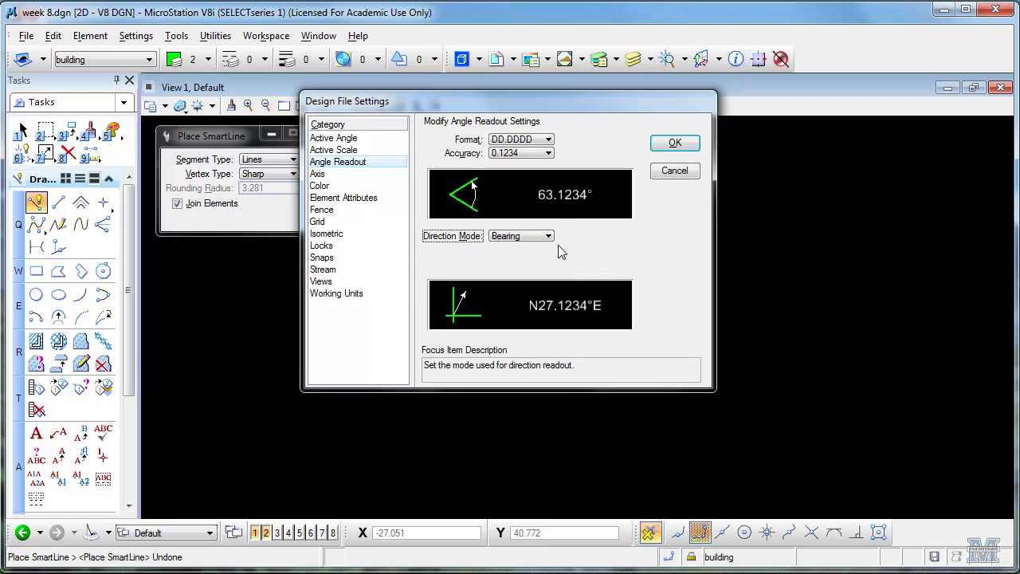
click(549, 154)
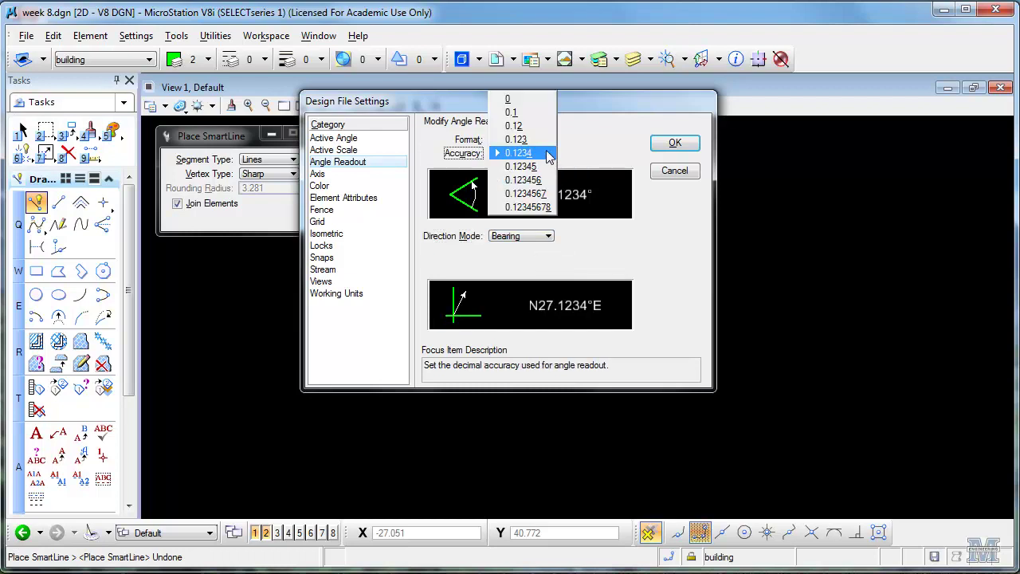
click(549, 139)
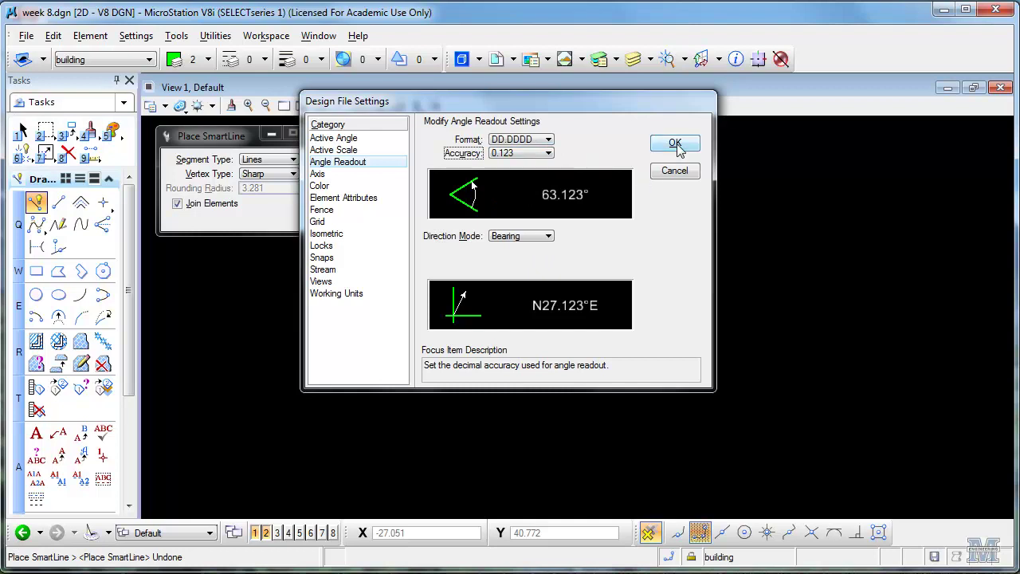
click(337, 294)
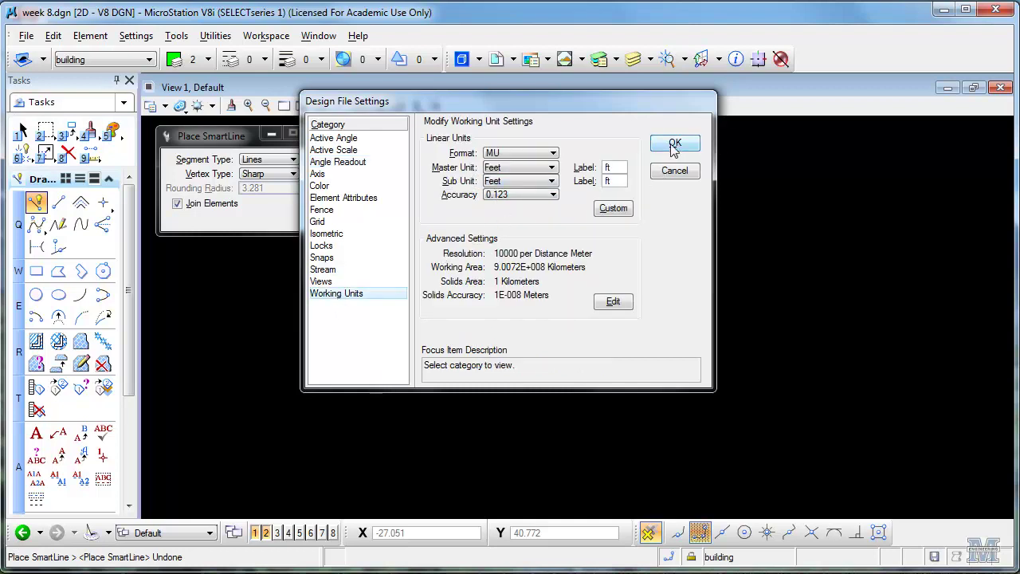
click(338, 162)
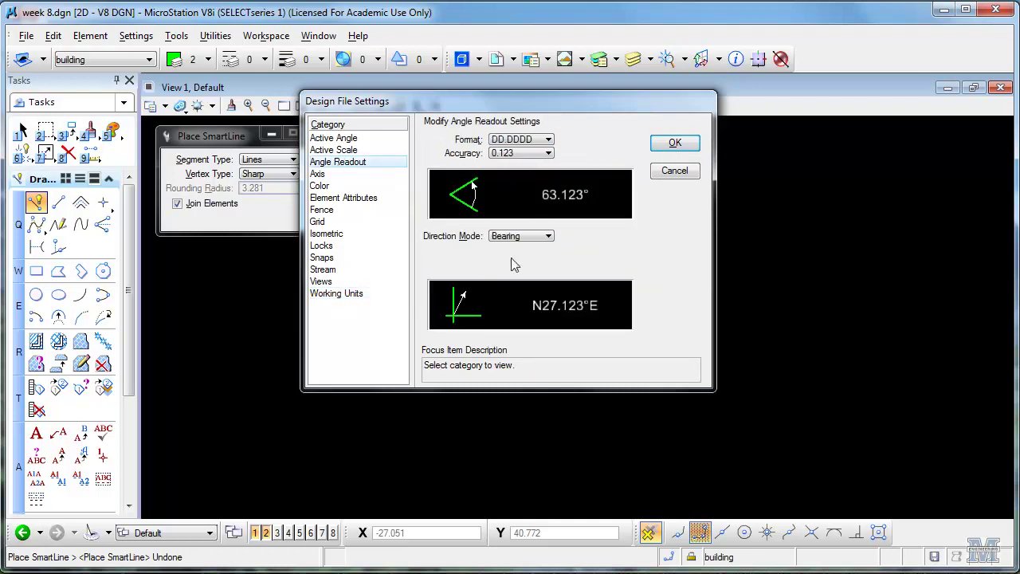
click(675, 145)
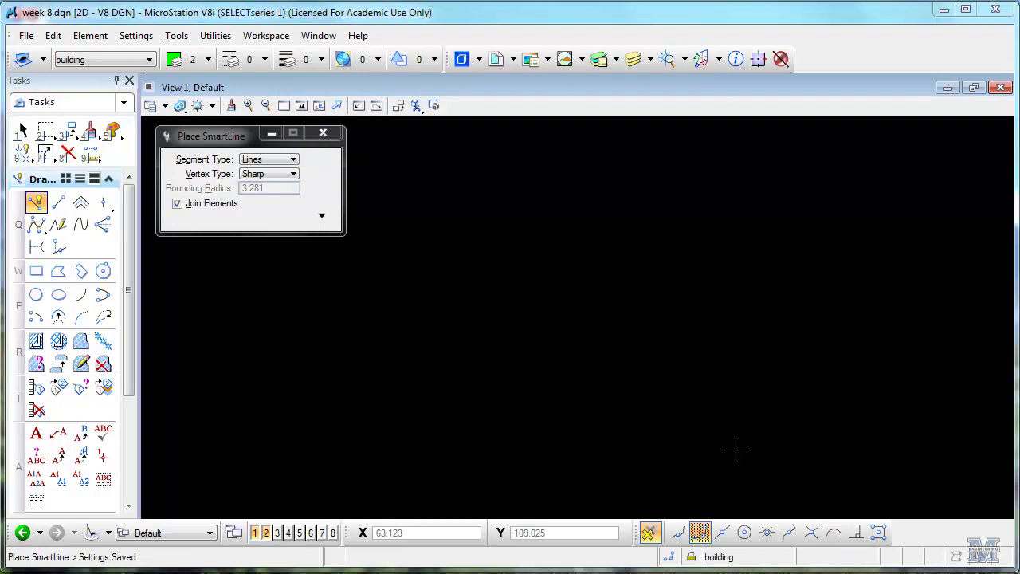
- Make boundary the active level and start a SmartLine at the first boundary vertex
click(207, 59)
click(208, 60)
click(132, 60)
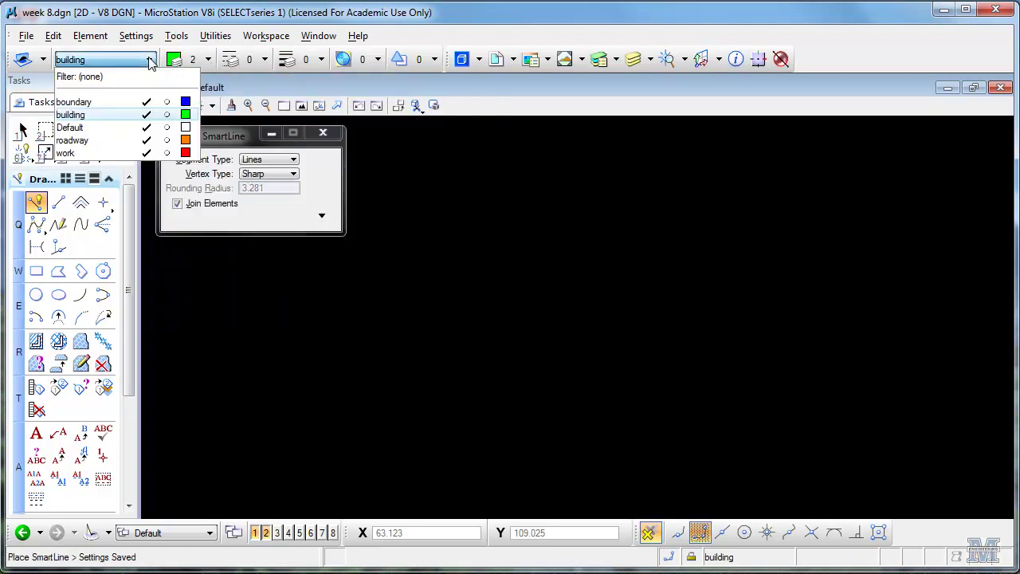
click(123, 104)
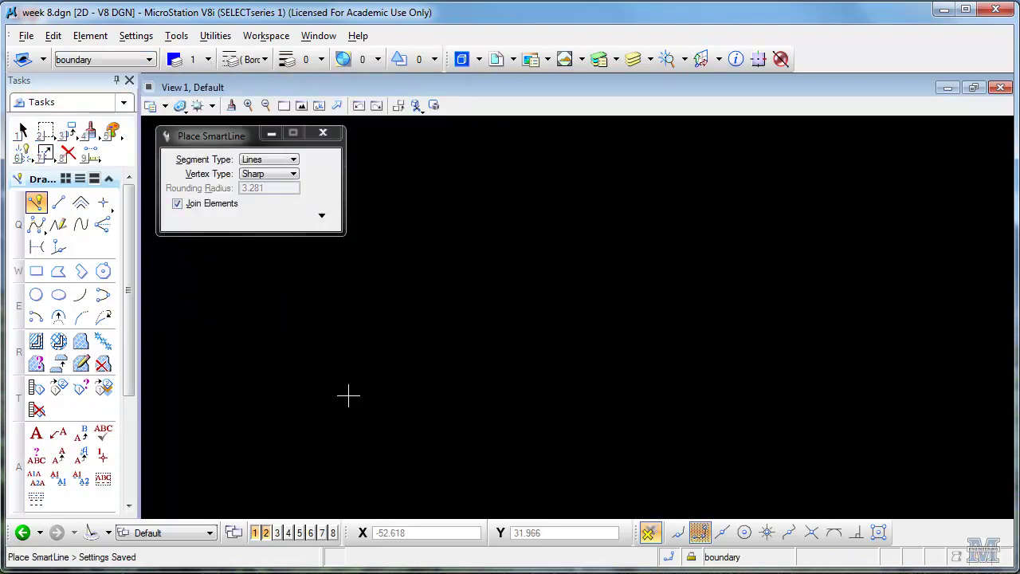
click(36, 202)
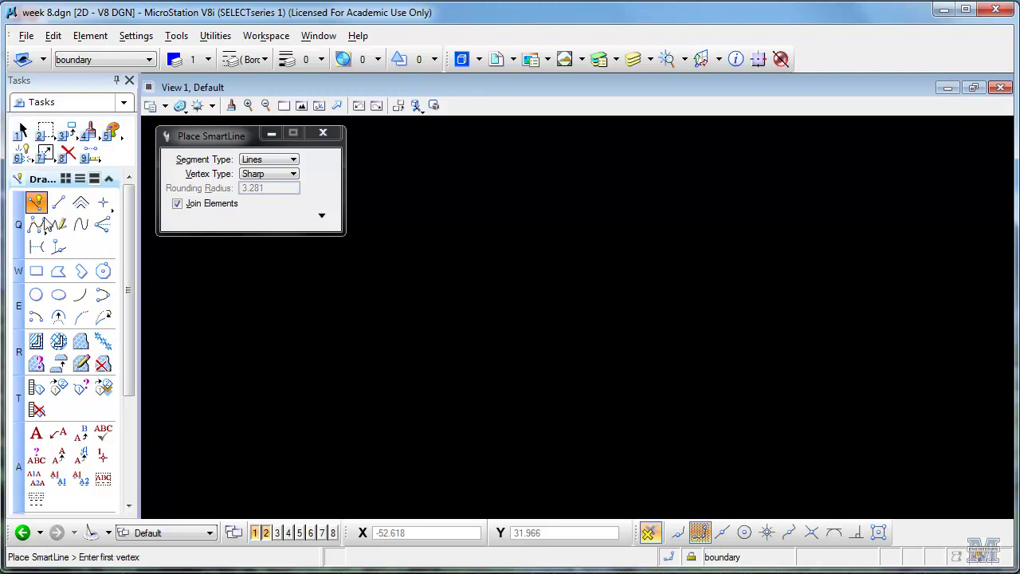
click(474, 430)
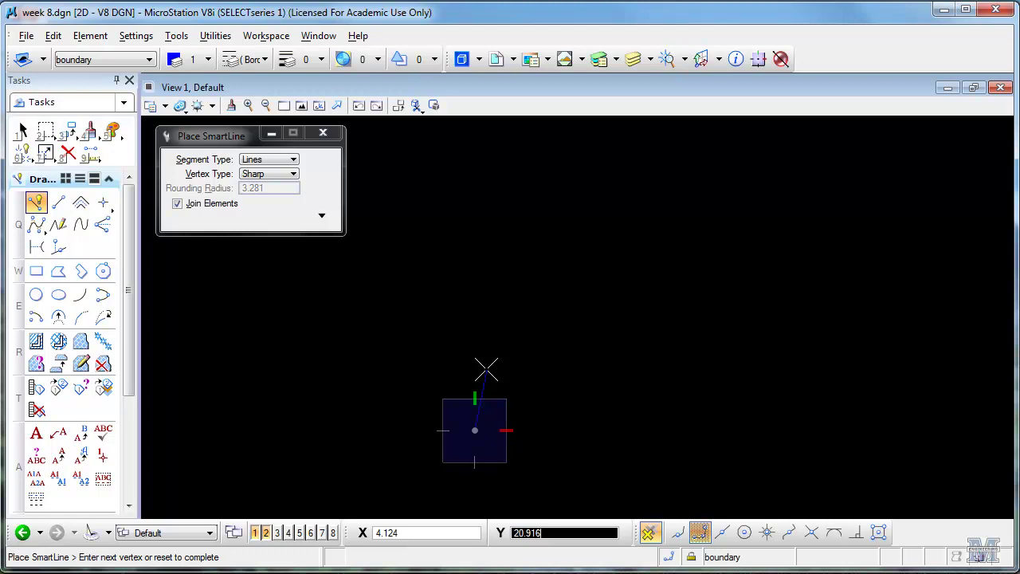
- Enter the first side in AccuDraw as 102.374 at bearing N 12.370° W and accept it
key(space)
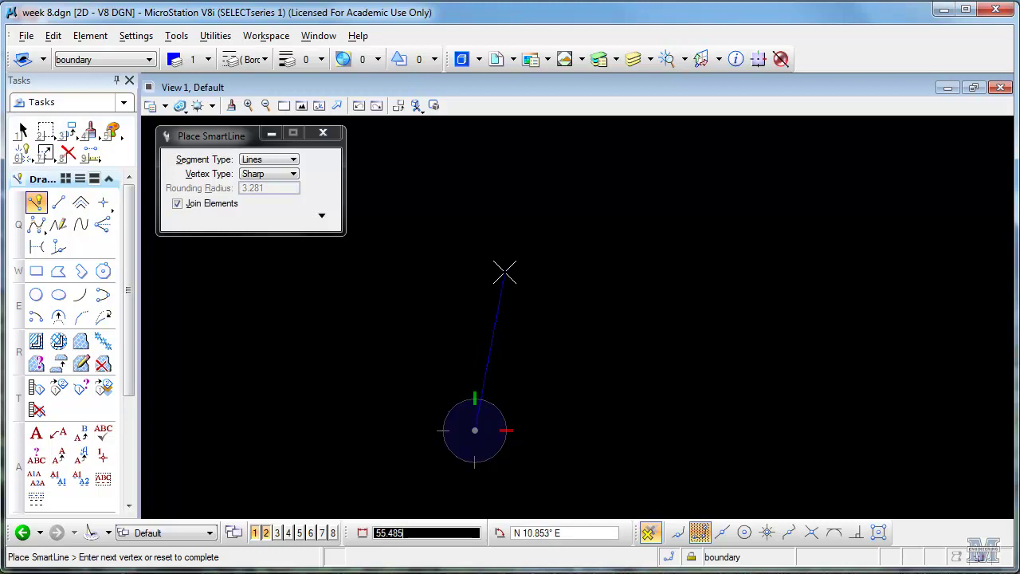
text(102.374)
key(Tab)
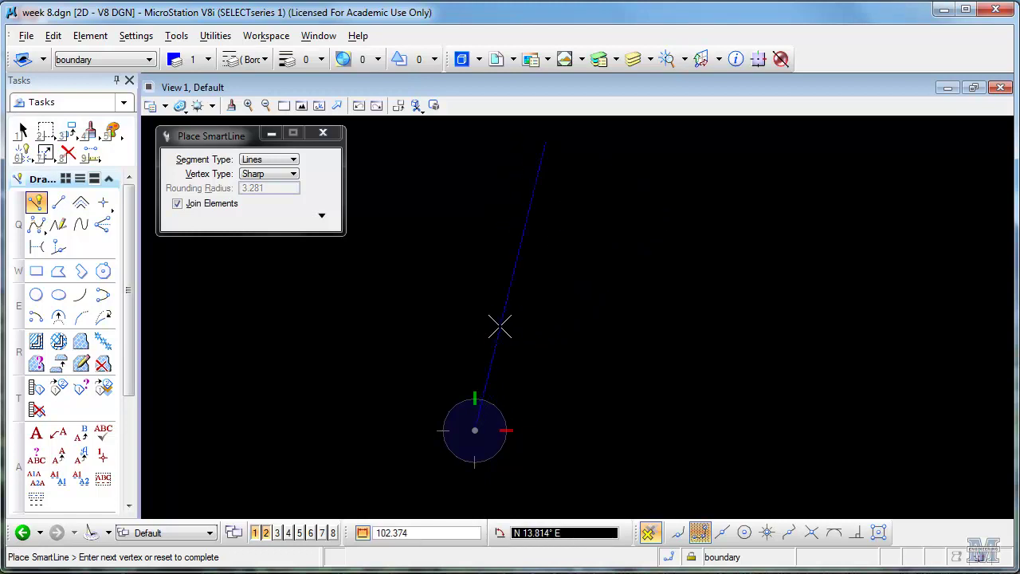
key(Return)
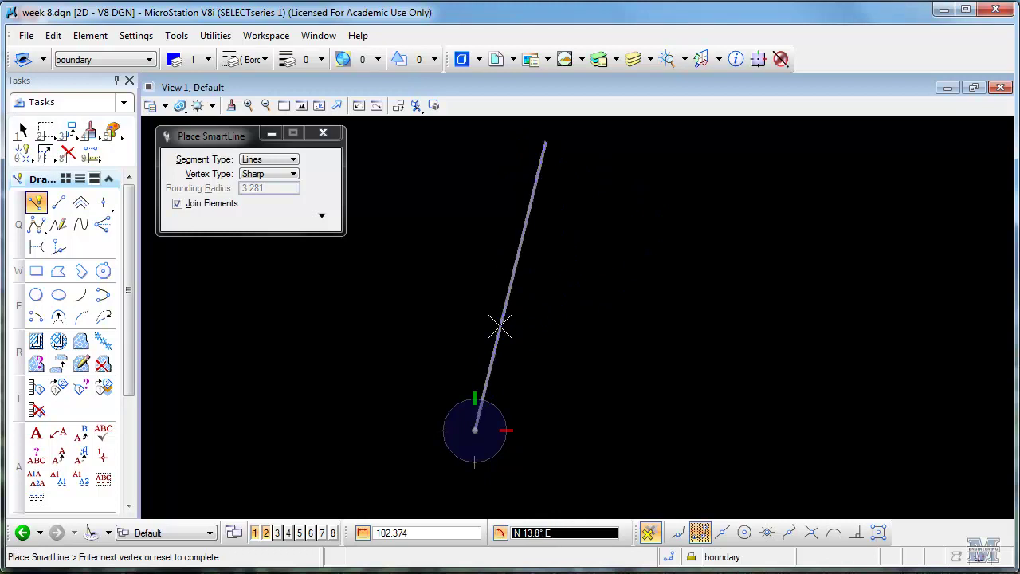
key(BackSpace)
key(BackSpace)
key(BackSpace)
key(BackSpace)
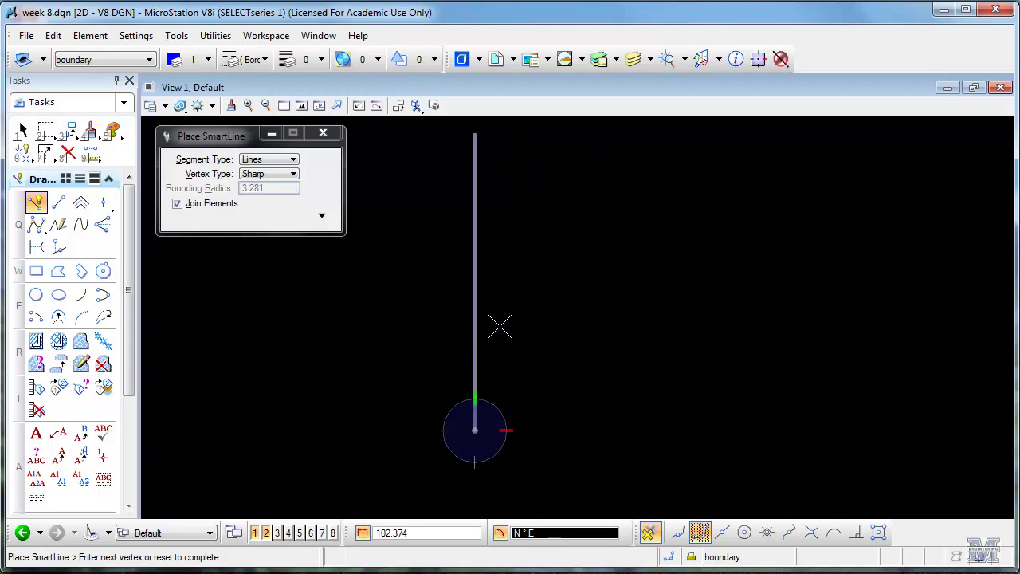
text(22)
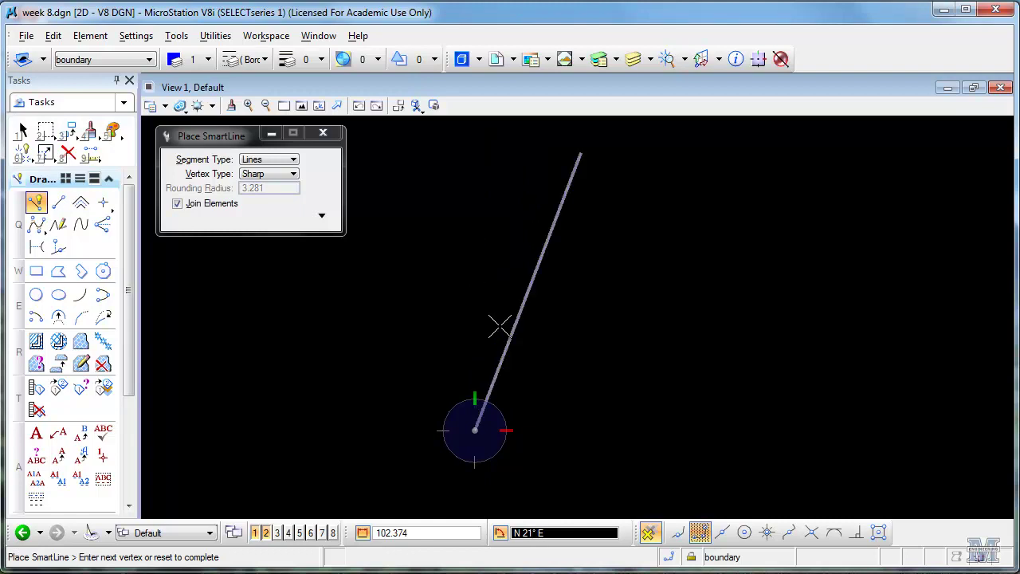
key(BackSpace)
key(BackSpace)
text(12.3)
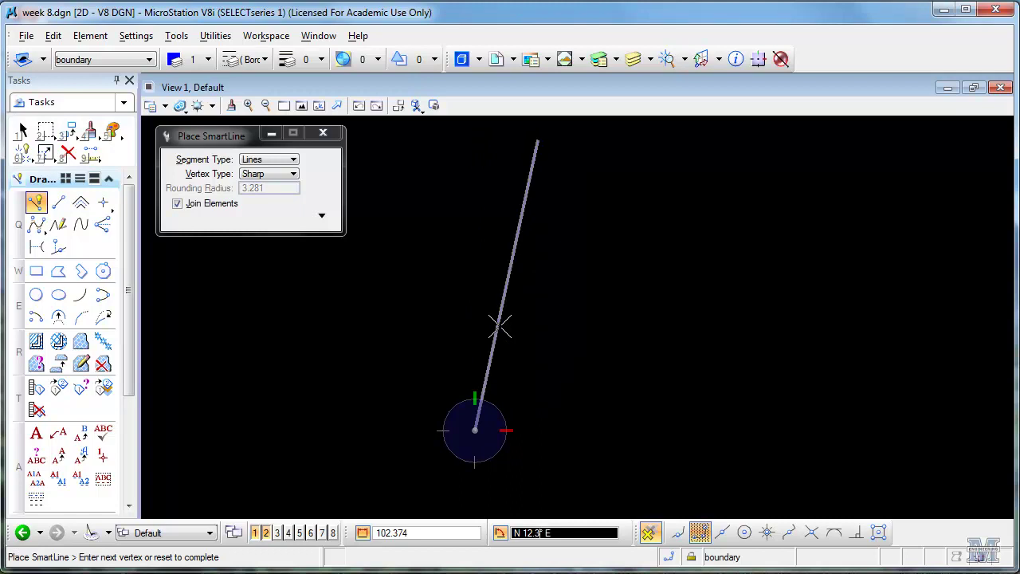
text(70)
key(Return)
text(W)
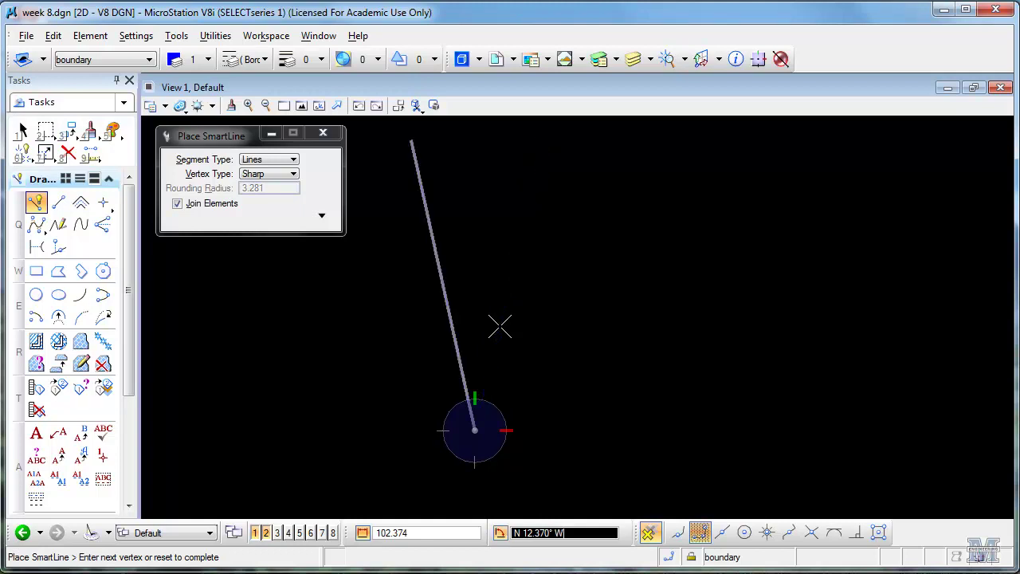
click(501, 326)
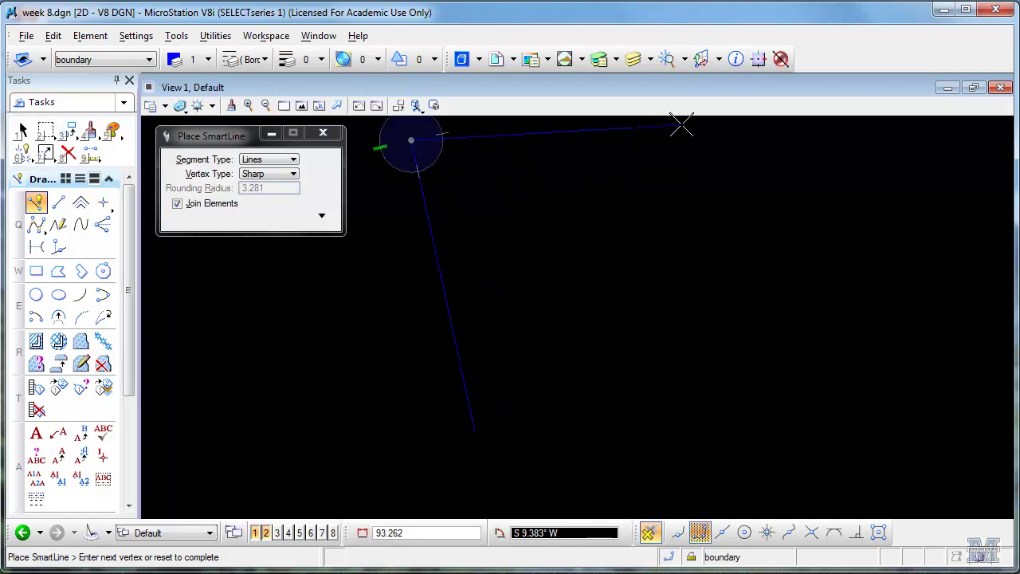
key(F2)
click(618, 284)
- Draw the second boundary side 87.967 long at bearing N 75.559° E using AccuDraw
right_click(615, 243)
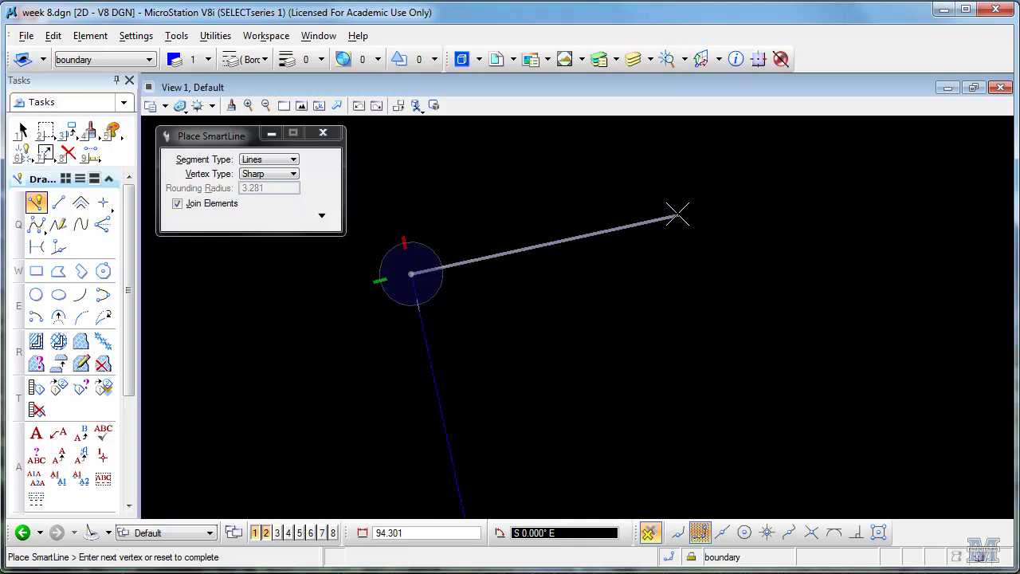
key(b)
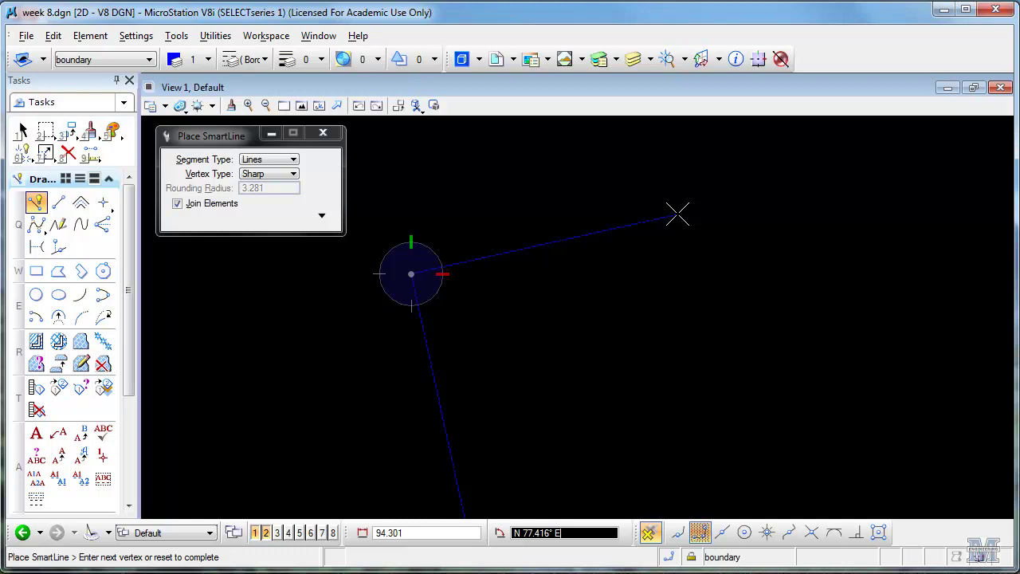
key(Tab)
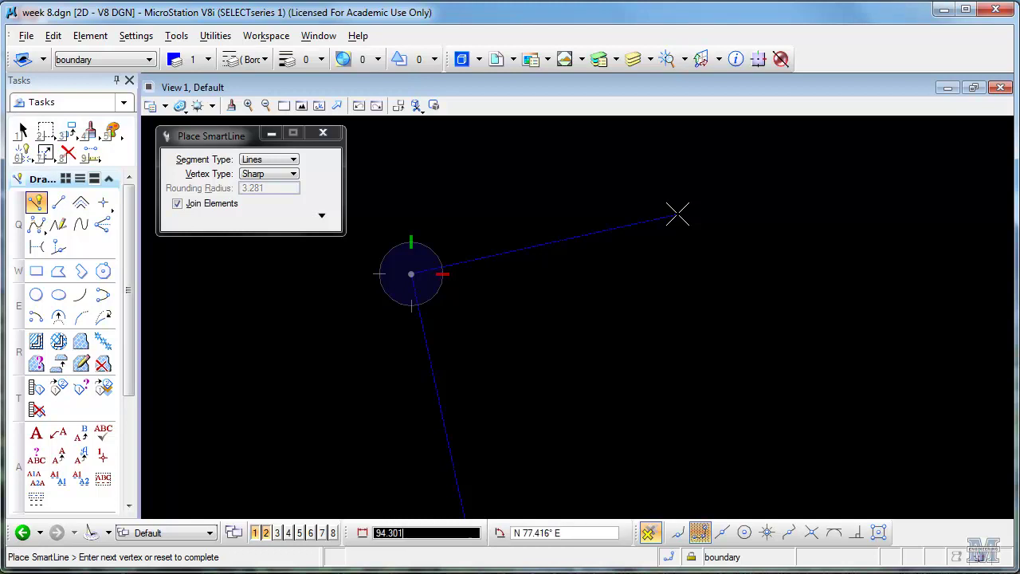
key(End)
key(BackSpace)
key(BackSpace)
key(BackSpace)
key(BackSpace)
key(BackSpace)
key(BackSpace)
text(87.967)
key(Tab)
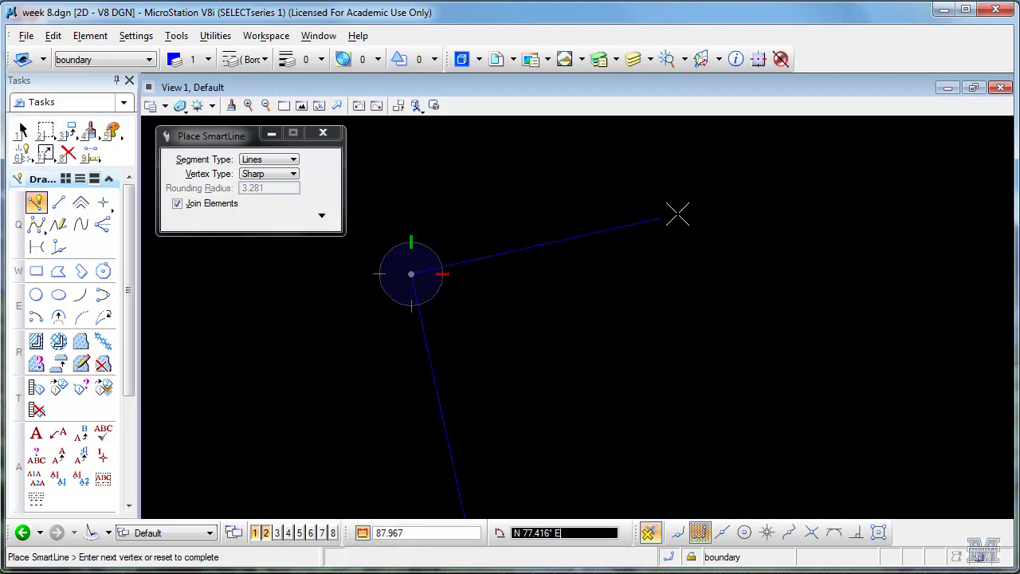
key(Return)
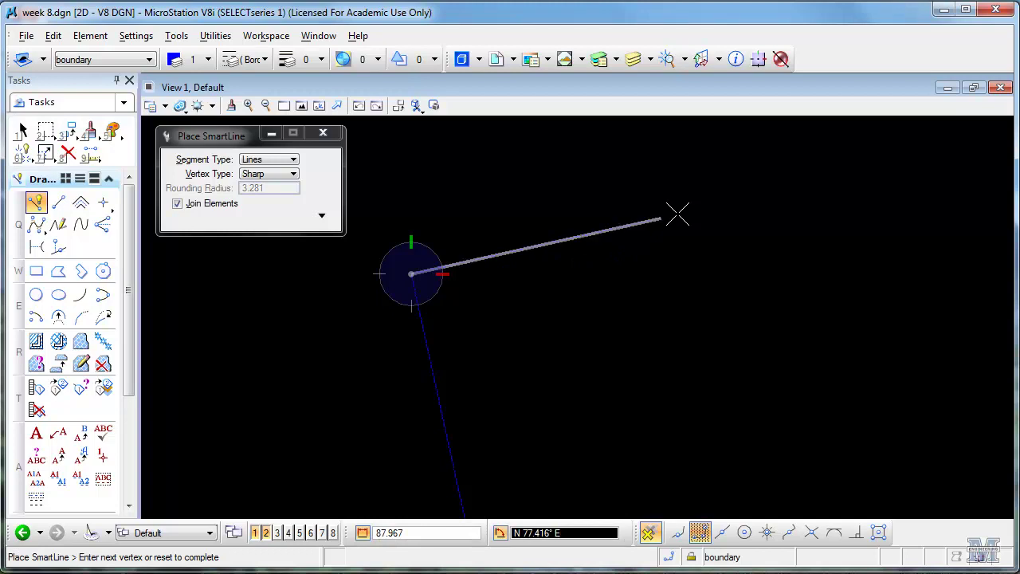
key(BackSpace)
key(BackSpace)
key(BackSpace)
key(BackSpace)
key(BackSpace)
key(BackSpace)
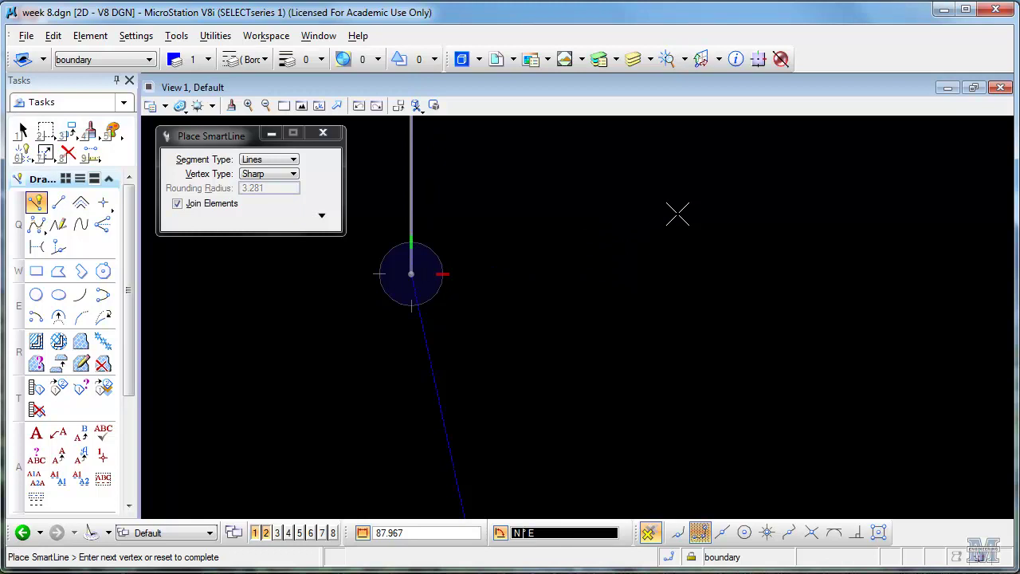
text(75.)
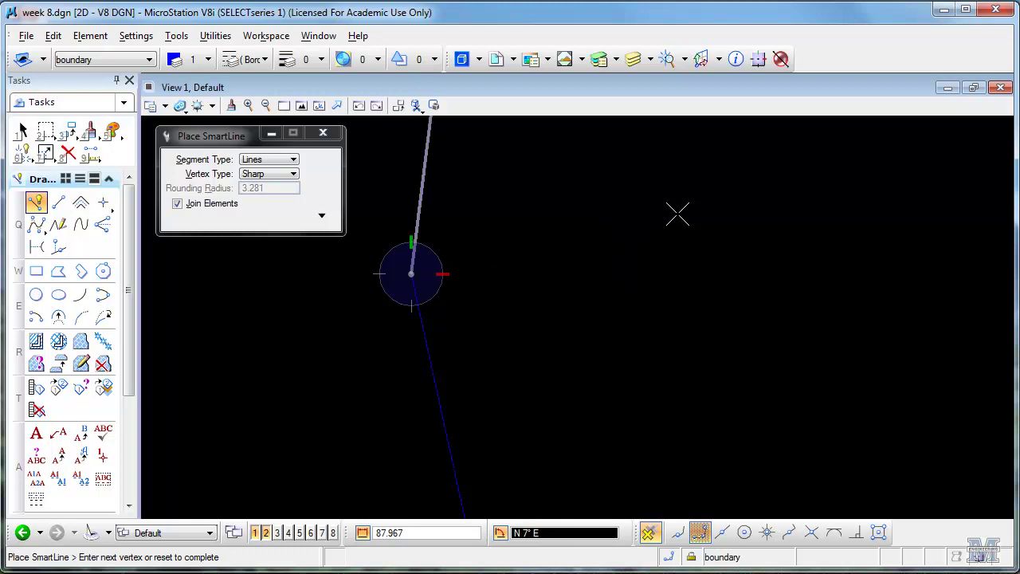
text(559)
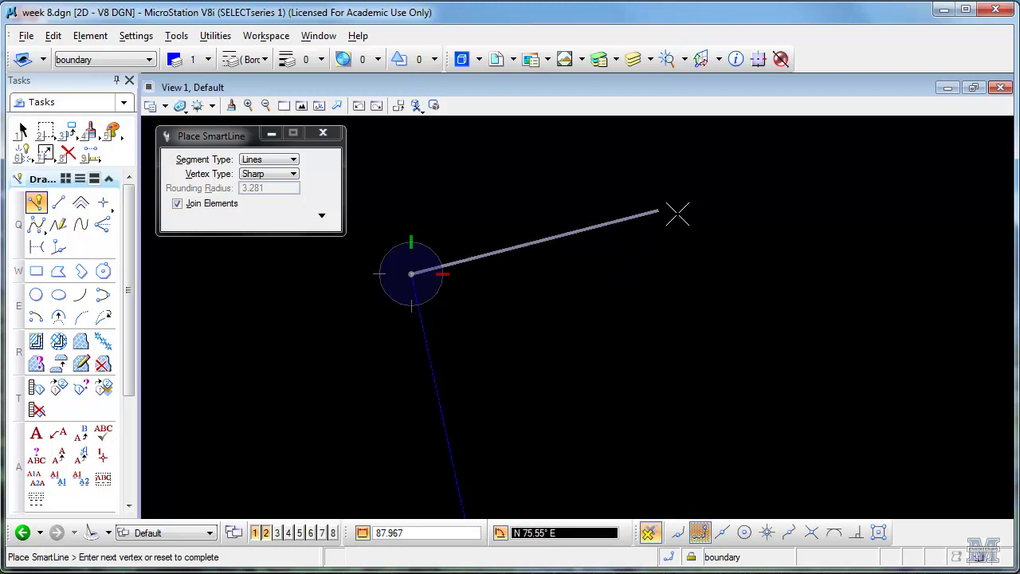
click(677, 214)
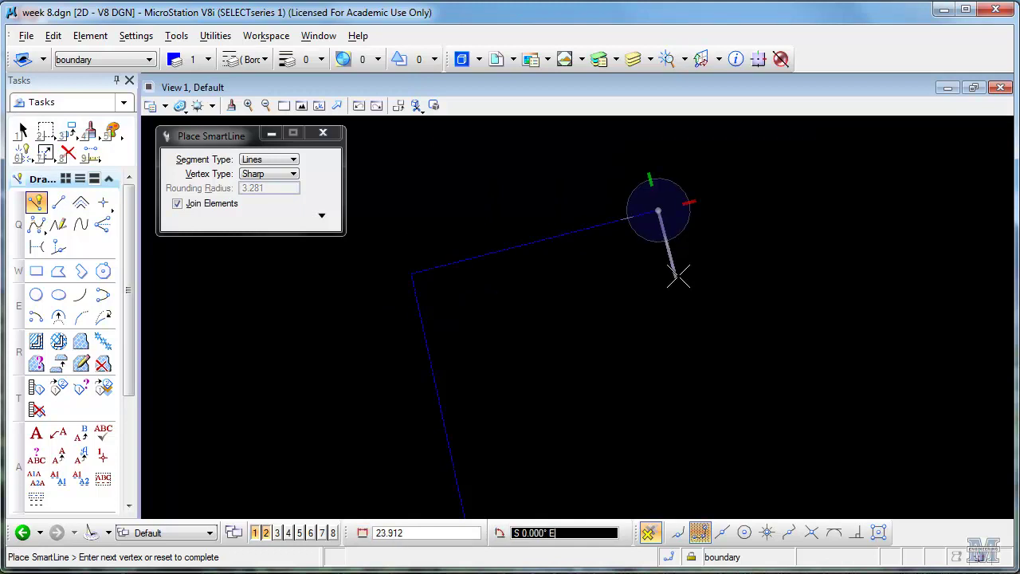
- Draw the third boundary side 93.731 long at bearing S 26.982° E
key(b)
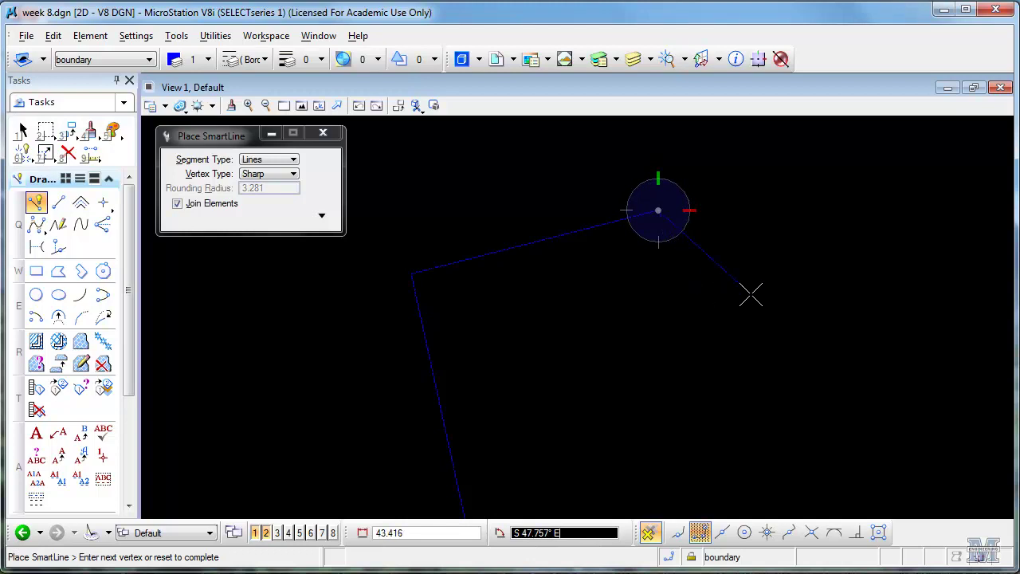
key(Tab)
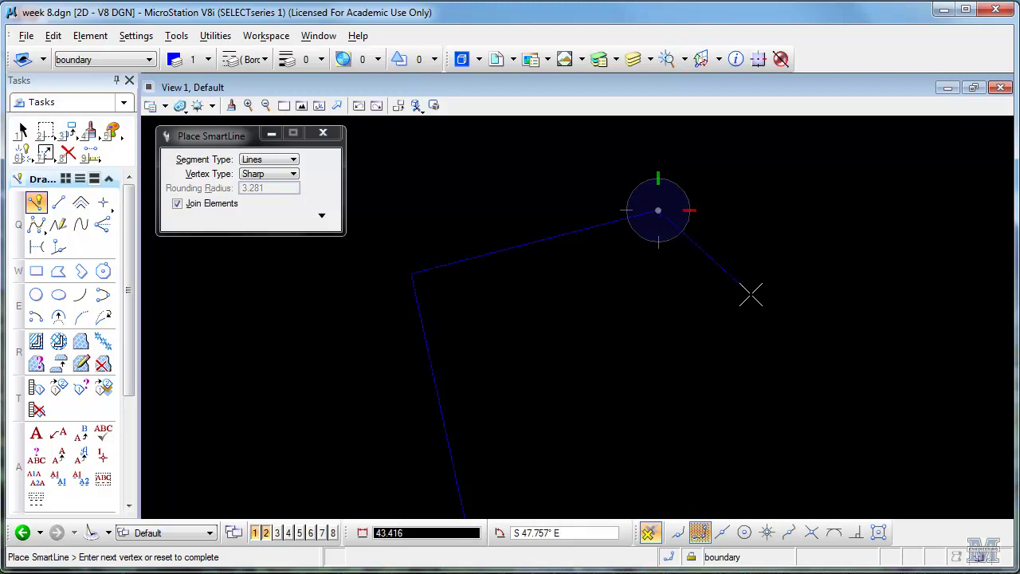
text(93.731)
key(Tab)
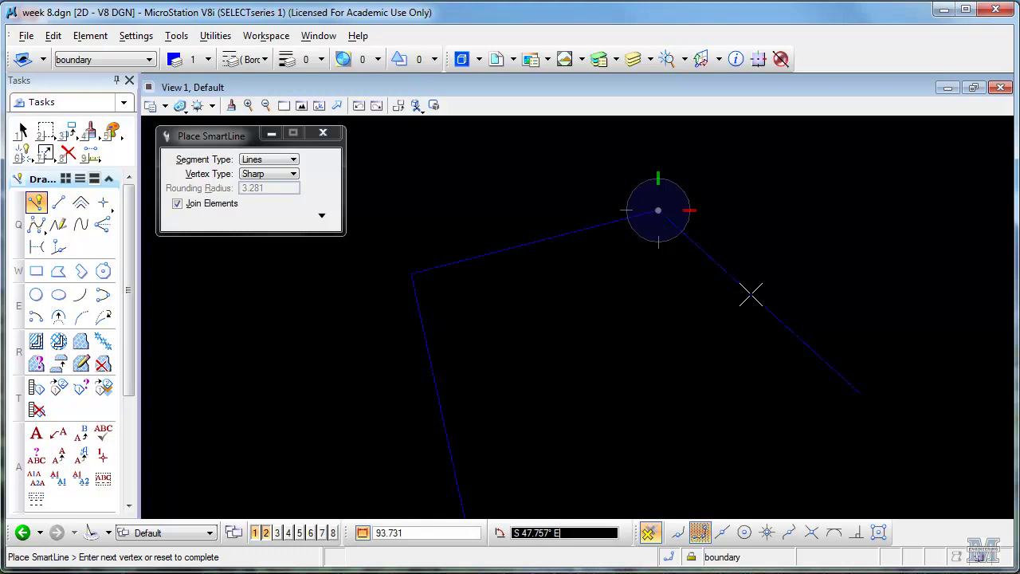
key(Return)
key(BackSpace)
key(BackSpace)
key(BackSpace)
key(BackSpace)
key(BackSpace)
key(BackSpace)
key(BackSpace)
key(BackSpace)
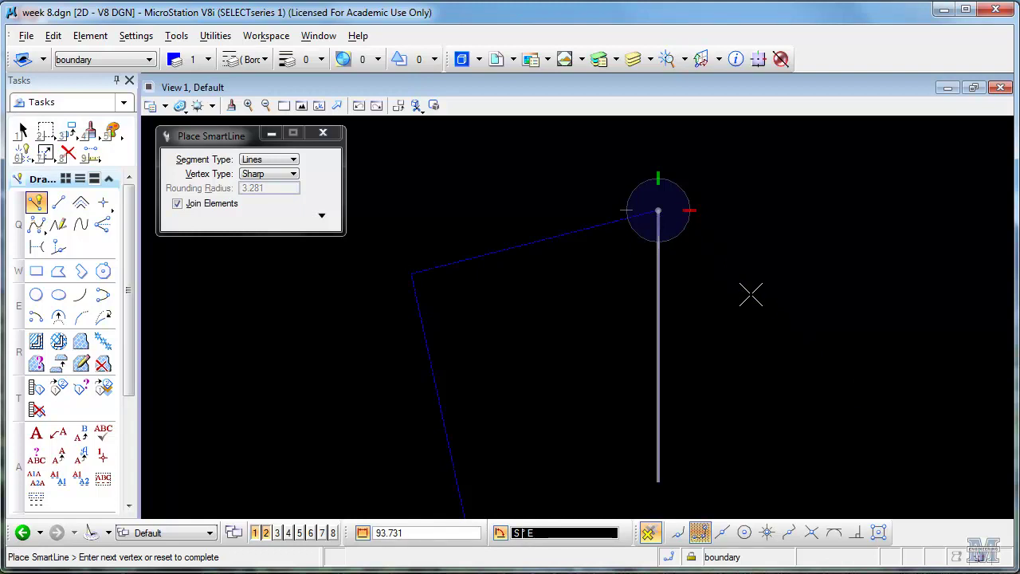
text(2 )
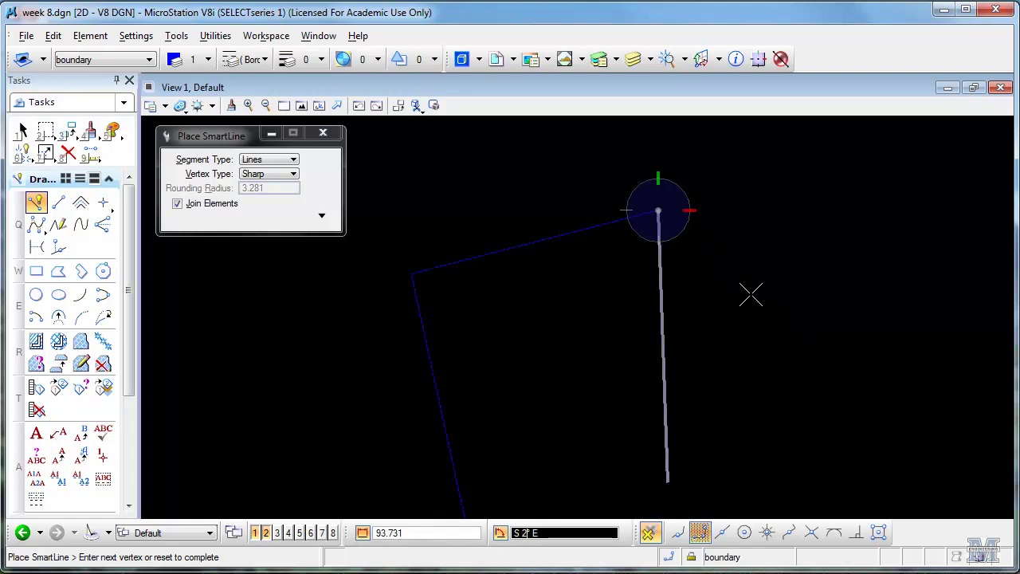
text(6.98)
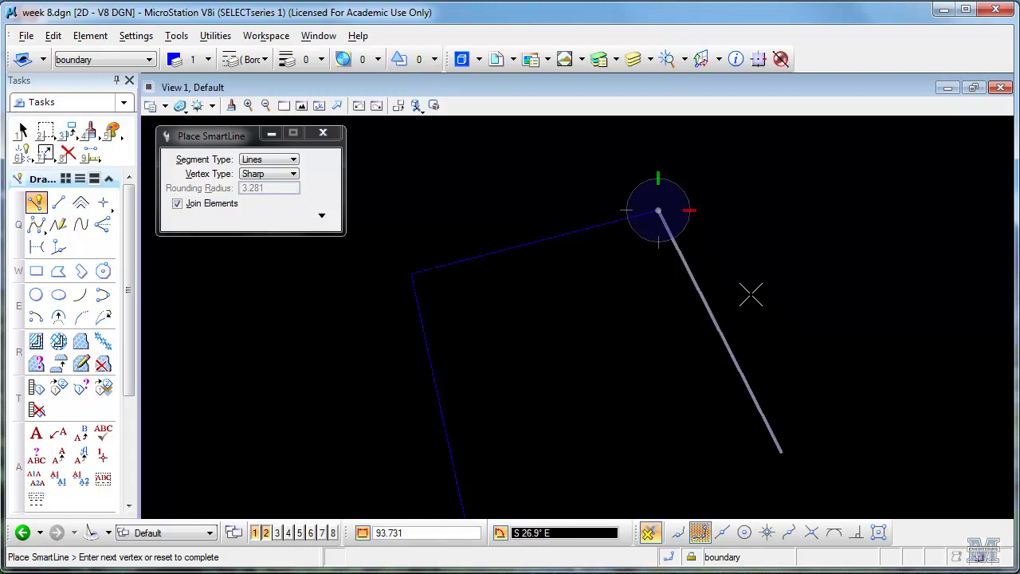
text(2)
click(751, 295)
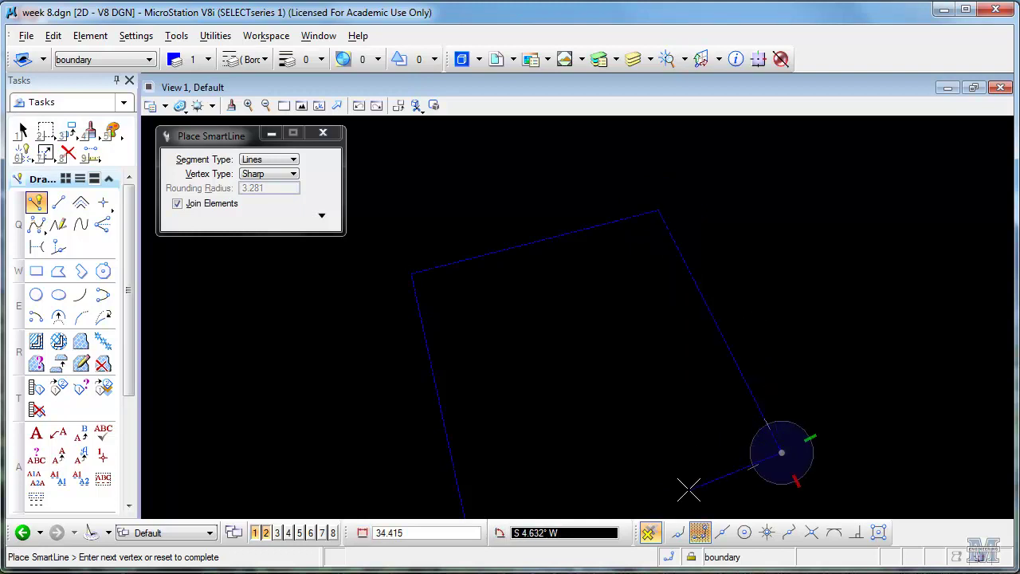
- Reset the axes to north-up and draw the fourth side, 74.329 long at S 49.628° W
key(t)
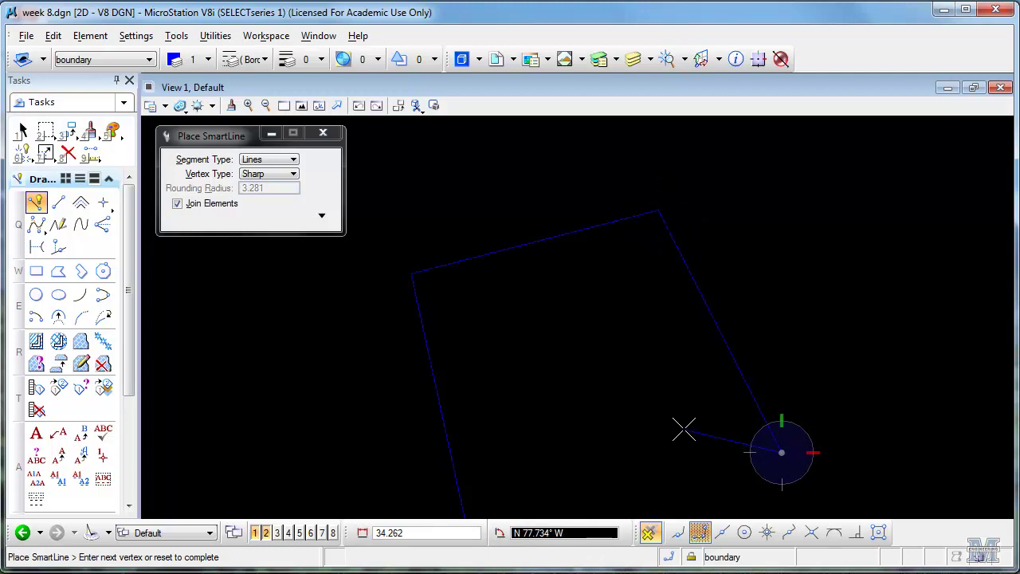
middle_drag(684, 430, 676, 475)
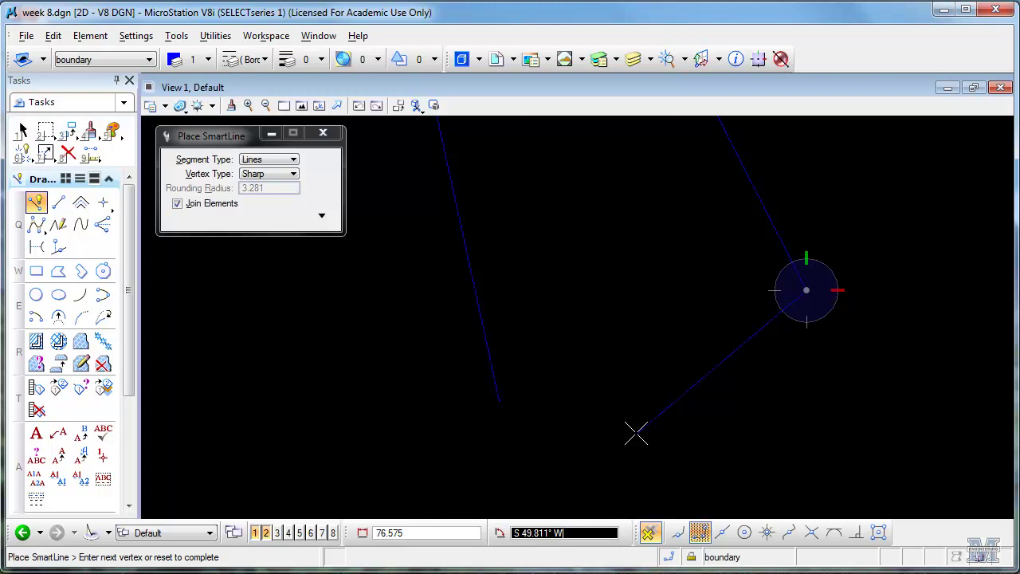
key(Tab)
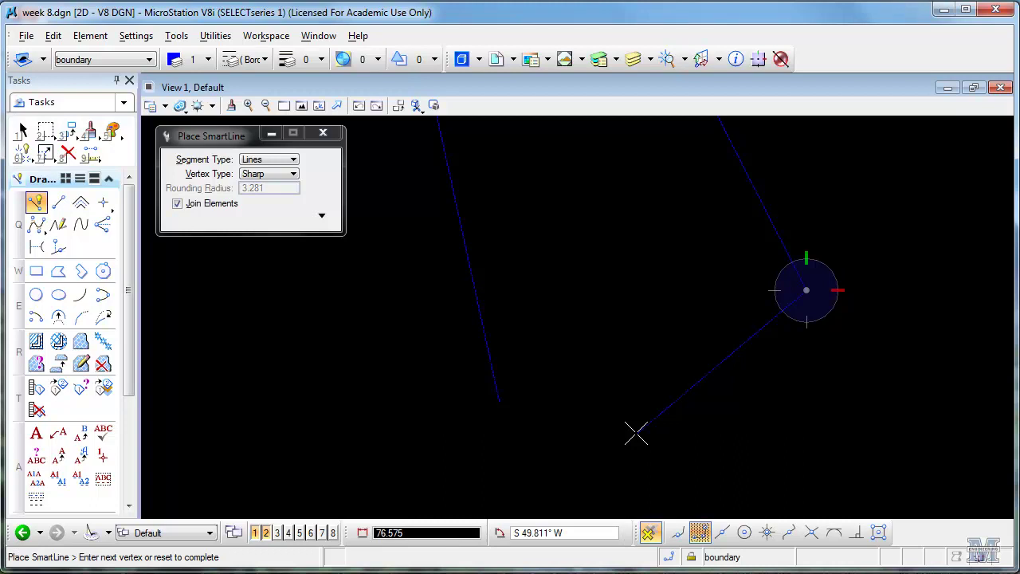
text(74.329)
key(Tab)
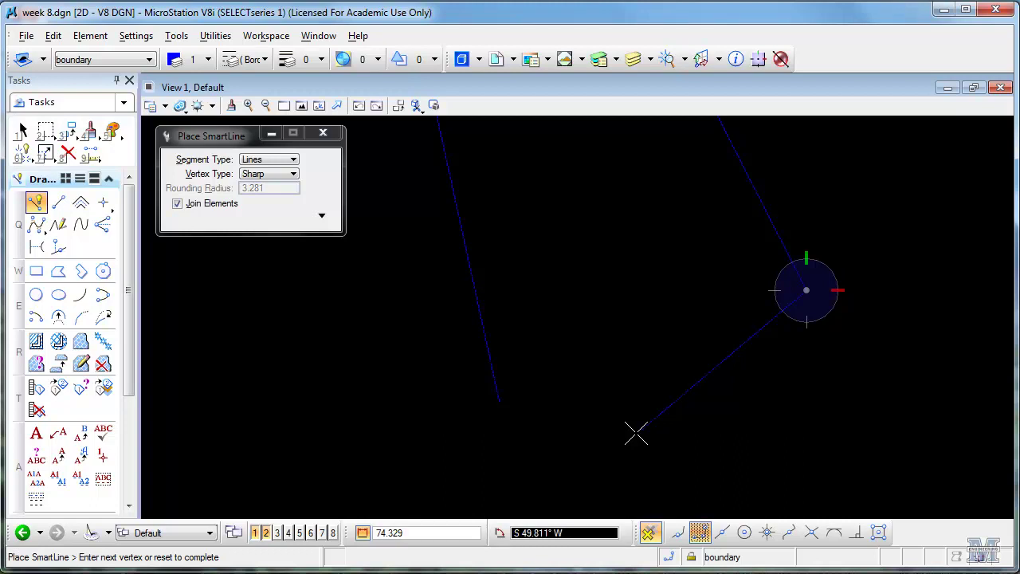
key(Return)
key(BackSpace)
key(BackSpace)
key(BackSpace)
key(BackSpace)
key(BackSpace)
key(BackSpace)
key(BackSpace)
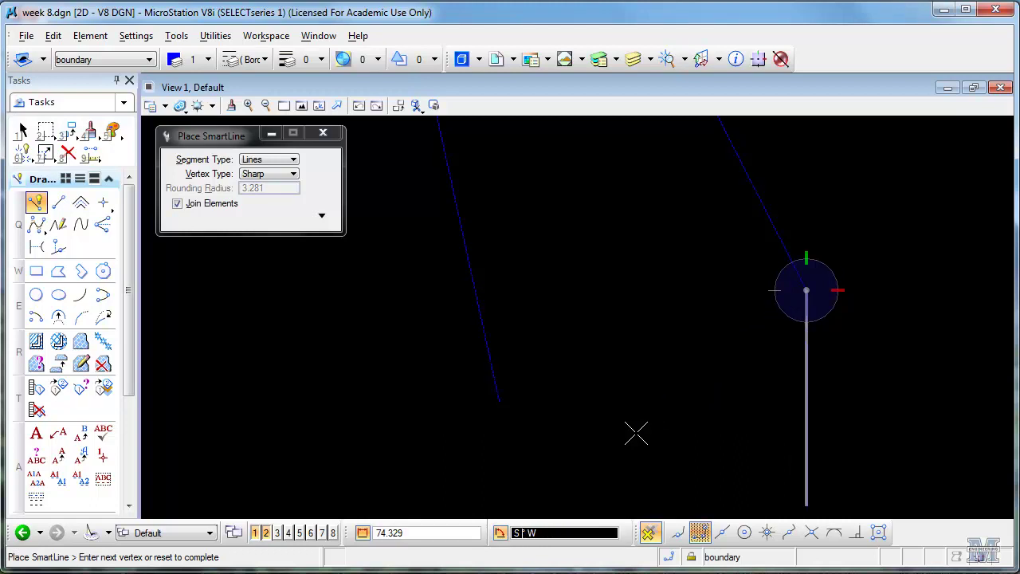
text(49.)
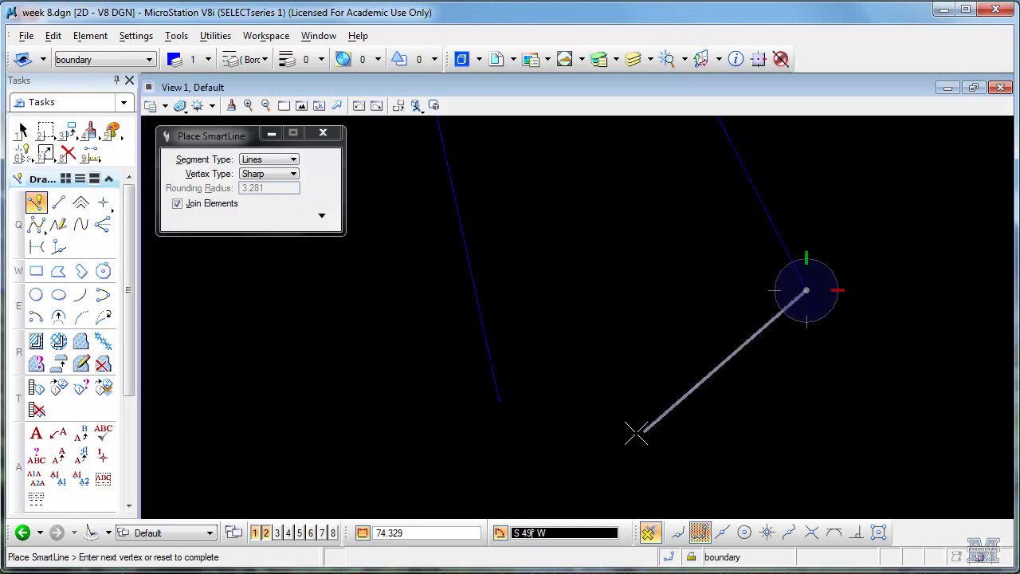
text(628)
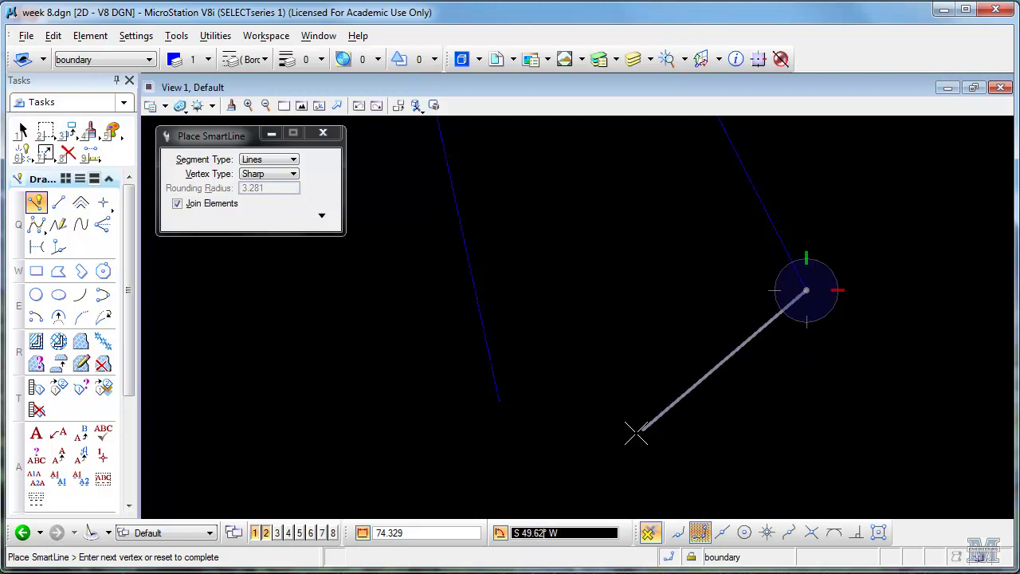
click(636, 434)
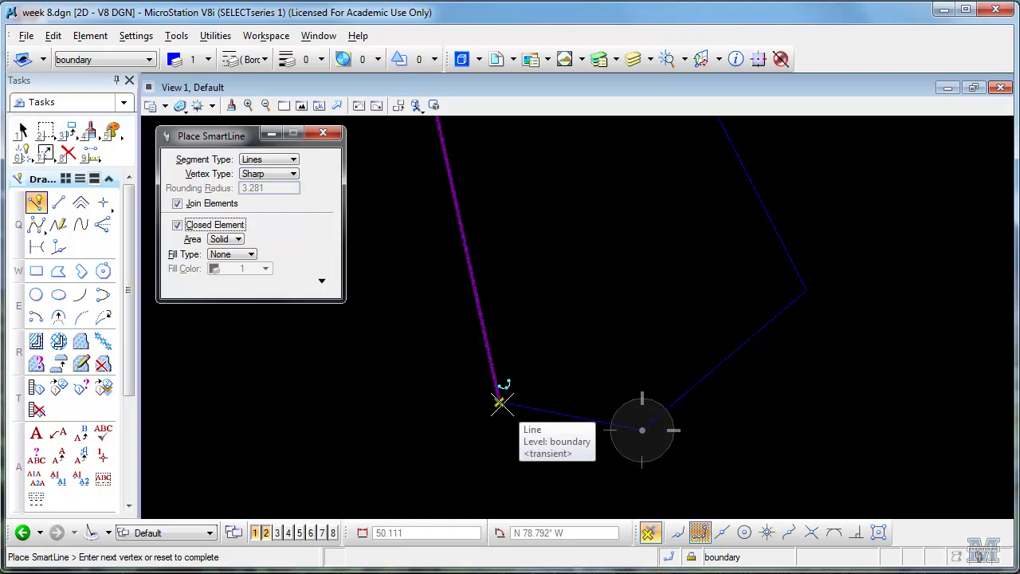
- Snap to the first vertex to add the closing side and finish the SmartLine shape
click(501, 402)
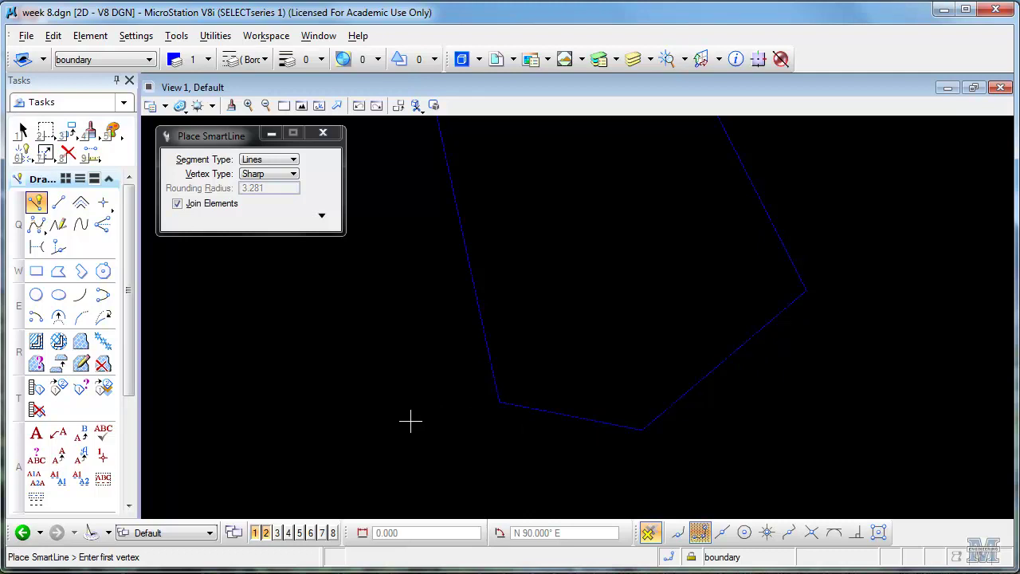
- Place the text label 'B1' beside the lower-left lot boundary corner
click(36, 434)
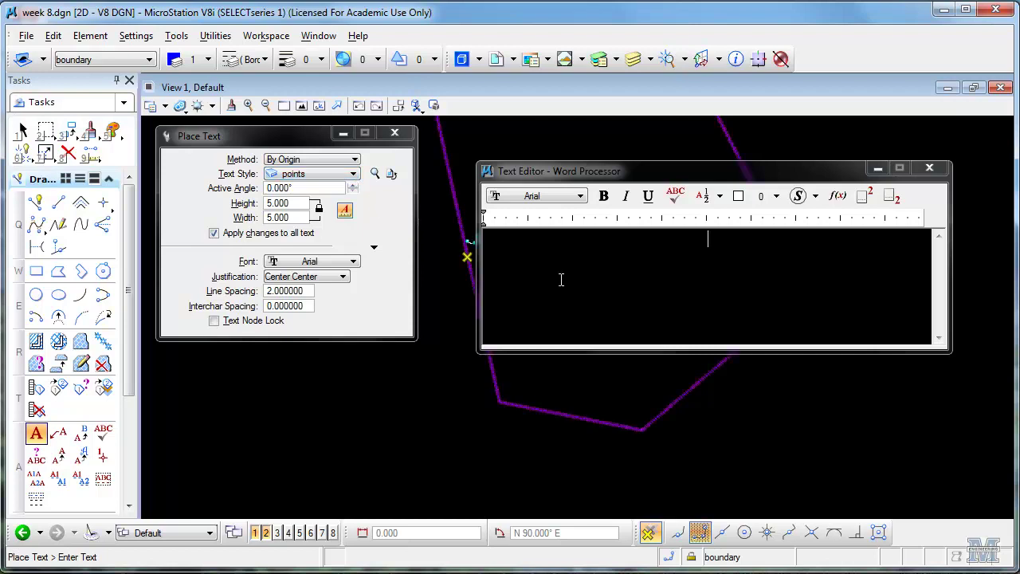
text(B)
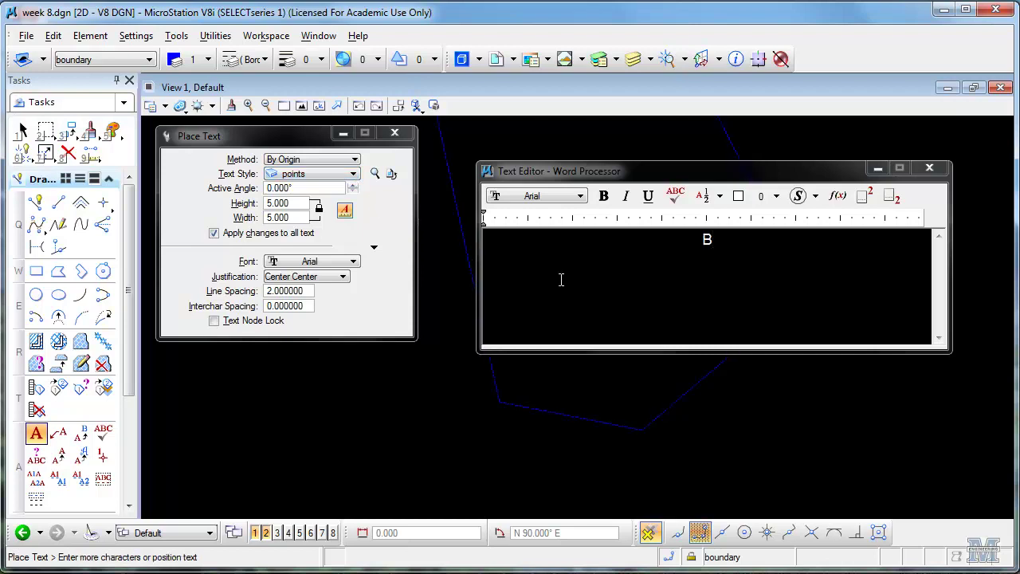
text(1)
click(479, 417)
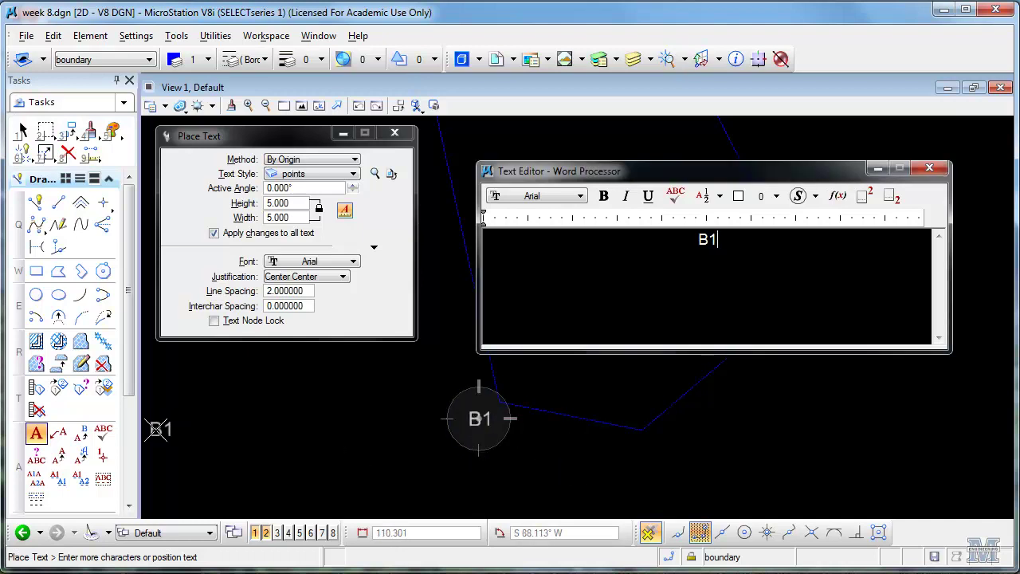
- Copy-increment the B1 label to mark corners B2, B3, B4 and B5
click(35, 481)
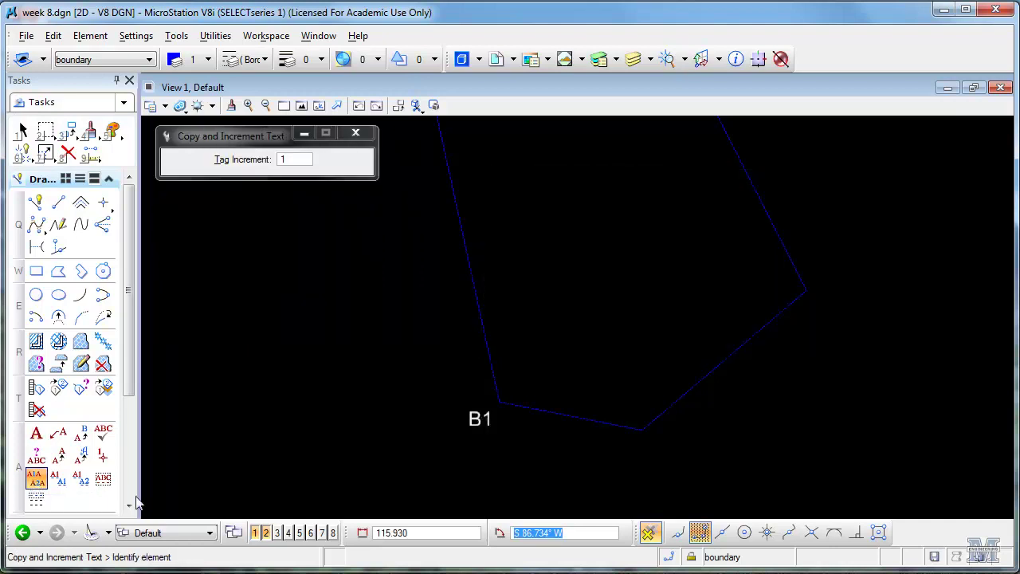
click(302, 106)
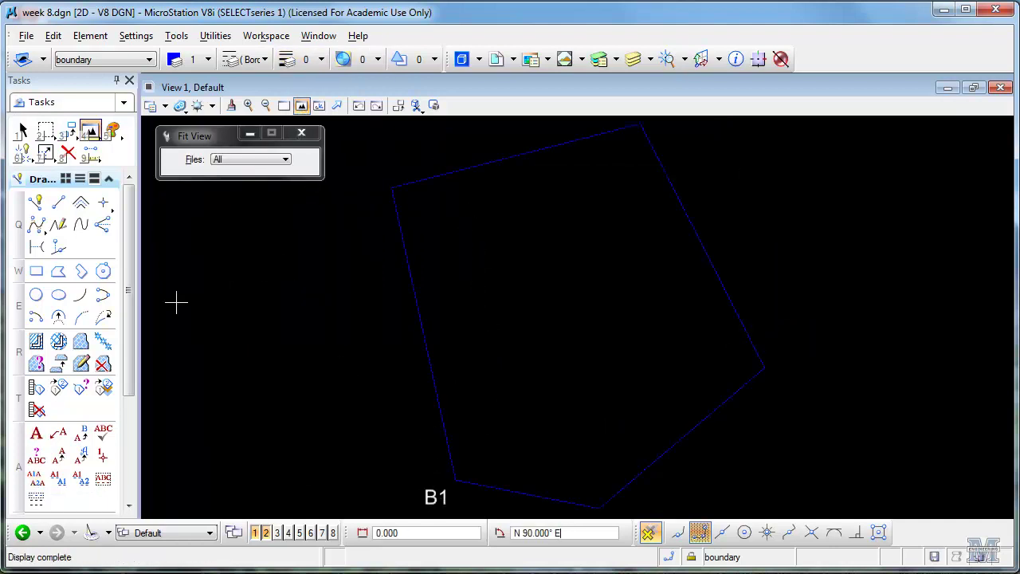
click(36, 478)
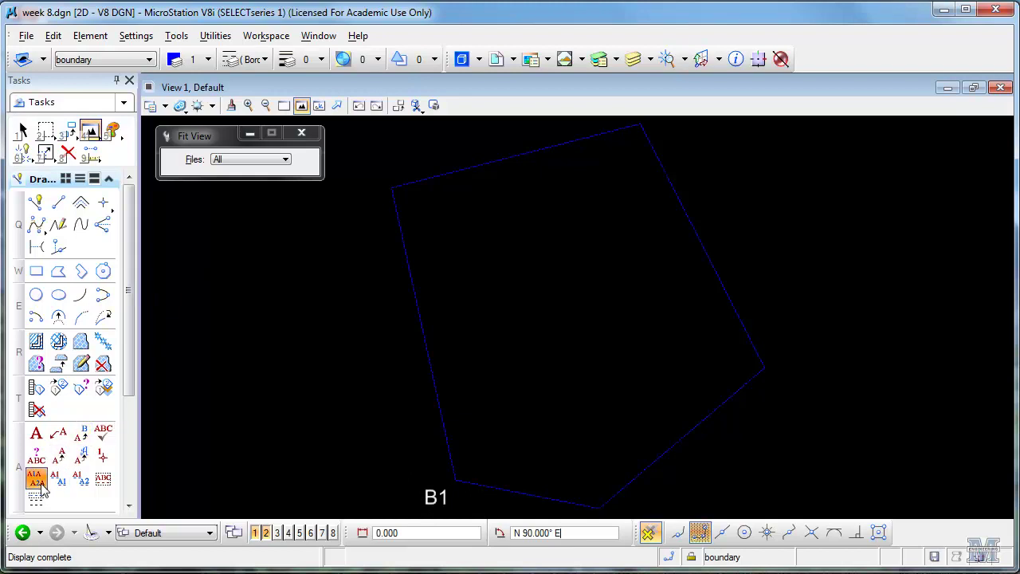
click(430, 495)
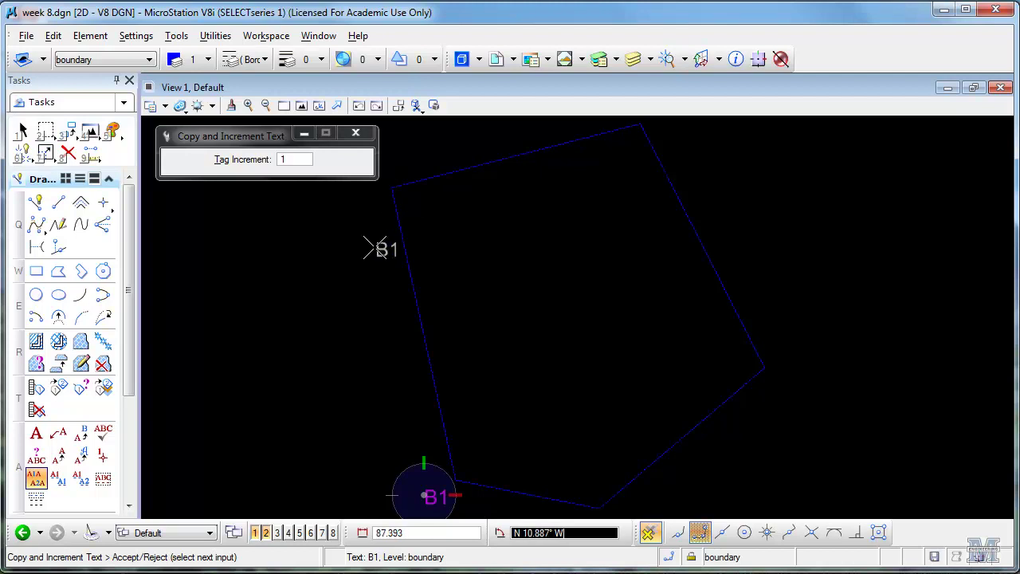
middle_drag(381, 249, 369, 223)
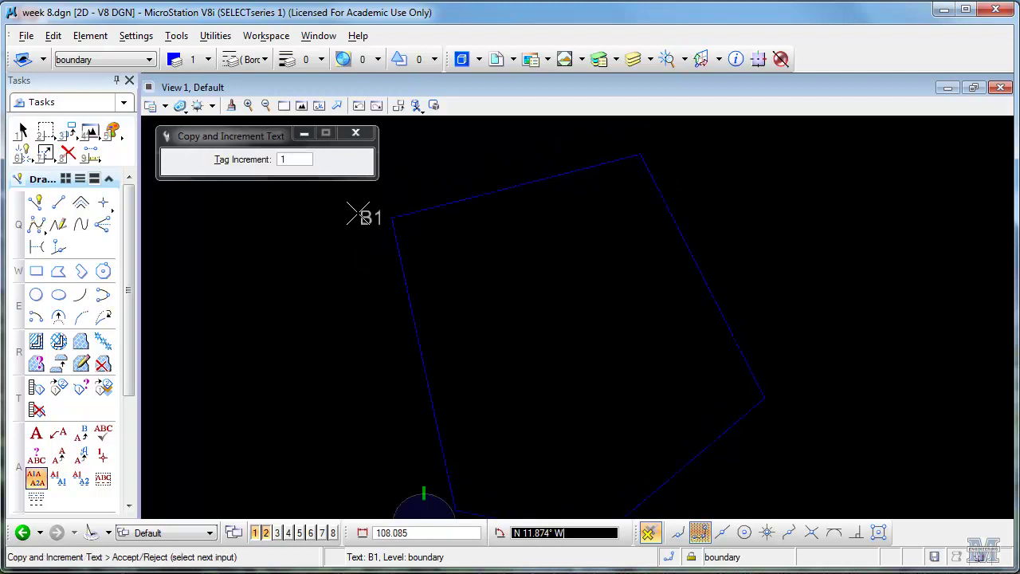
click(358, 214)
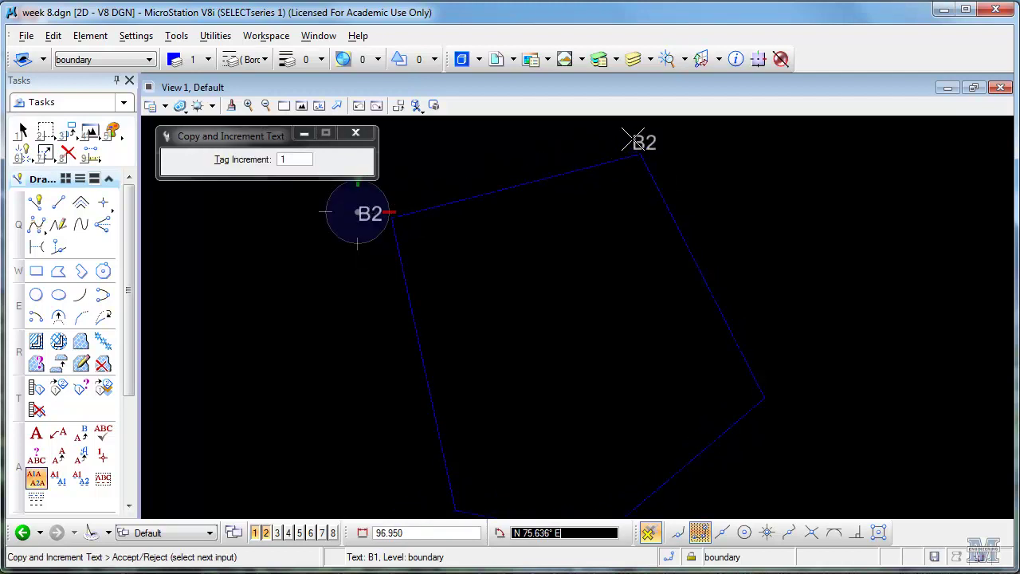
click(637, 136)
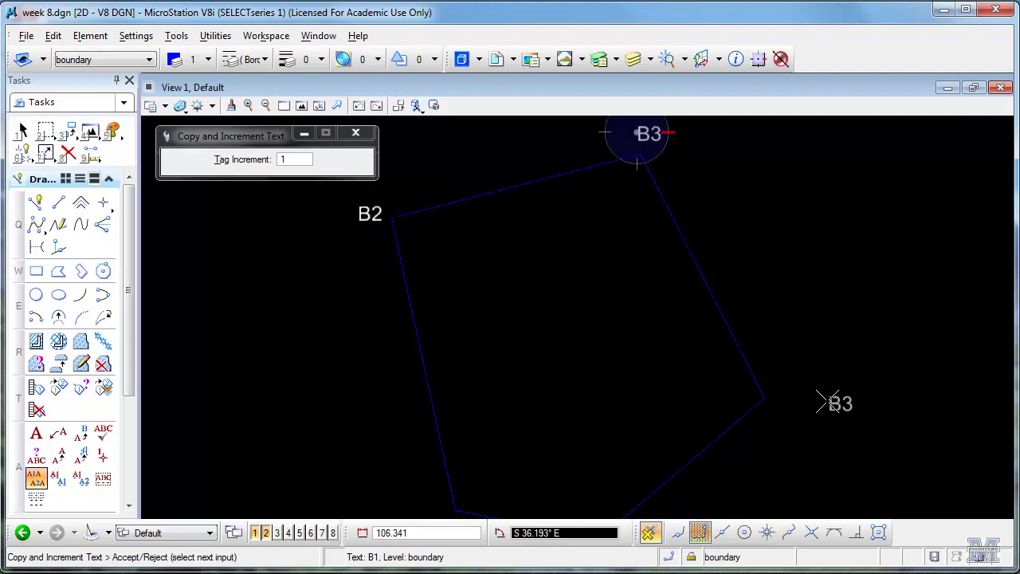
click(781, 396)
shift+drag(854, 434, 812, 464)
click(725, 414)
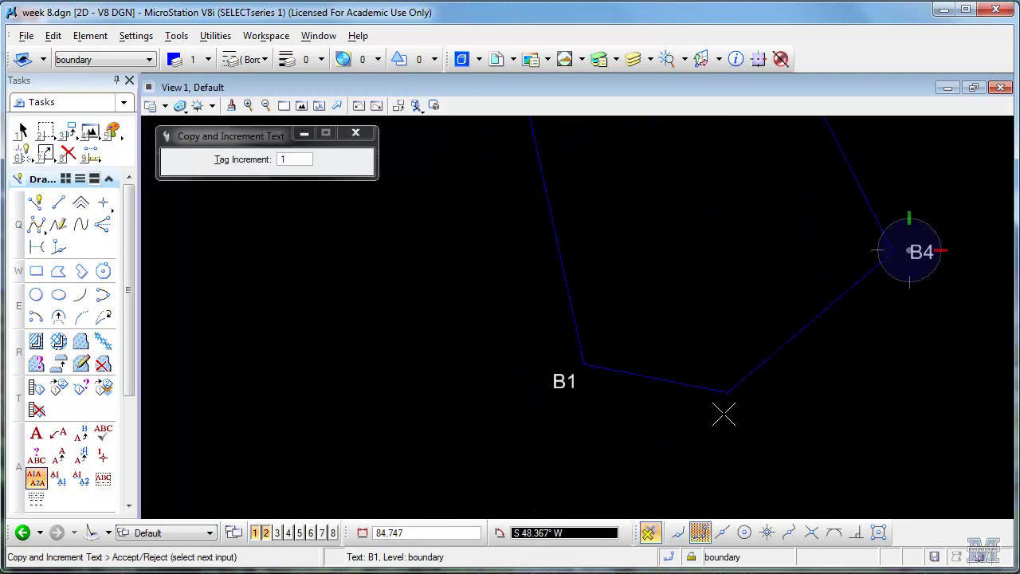
right_click(609, 450)
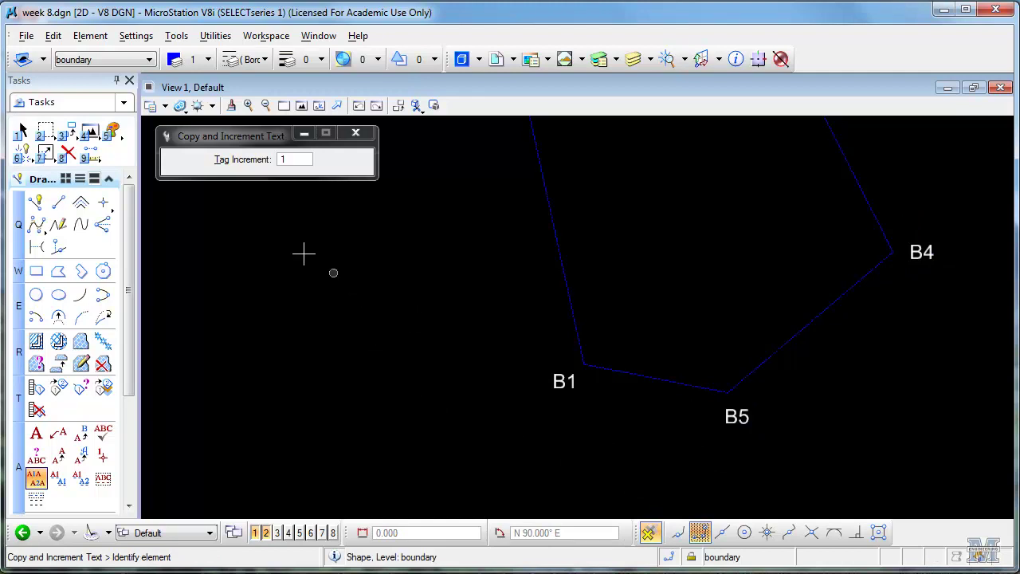
- Choose the Measure Area tool
click(90, 154)
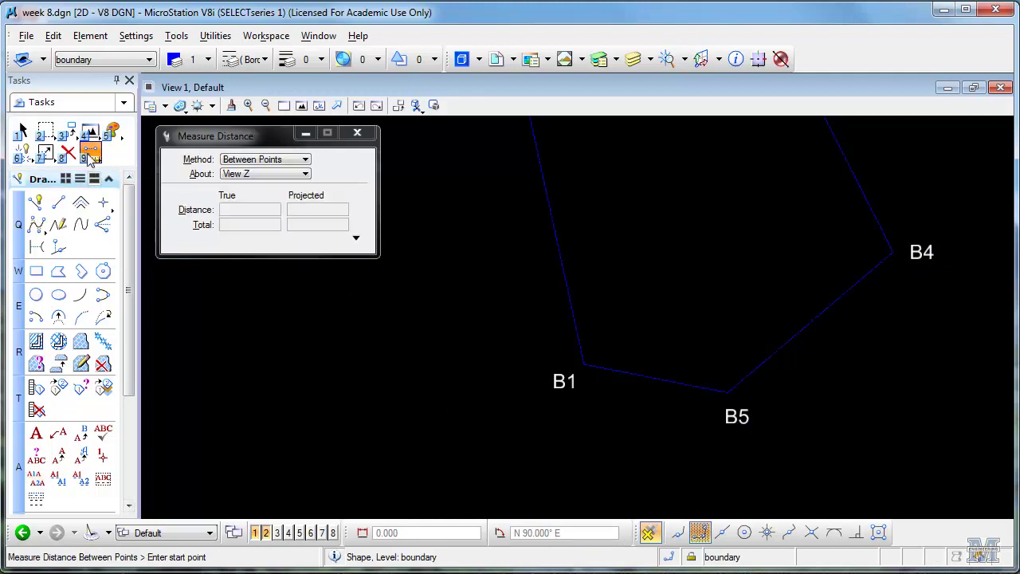
click(90, 156)
click(139, 257)
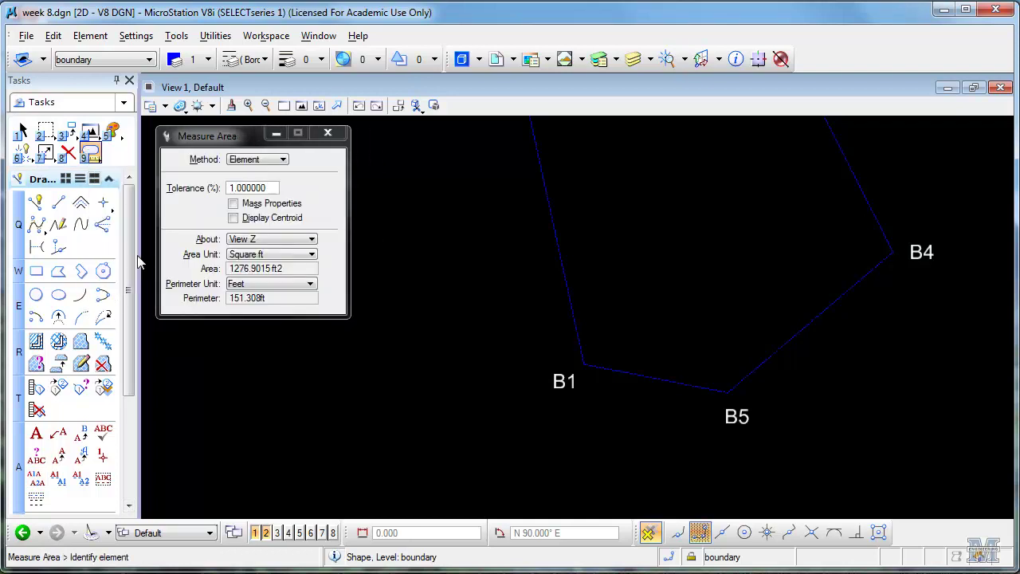
- Measure the closed boundary element, reading 11193.5419 ft2 area and 408.512 ft perimeter
click(554, 222)
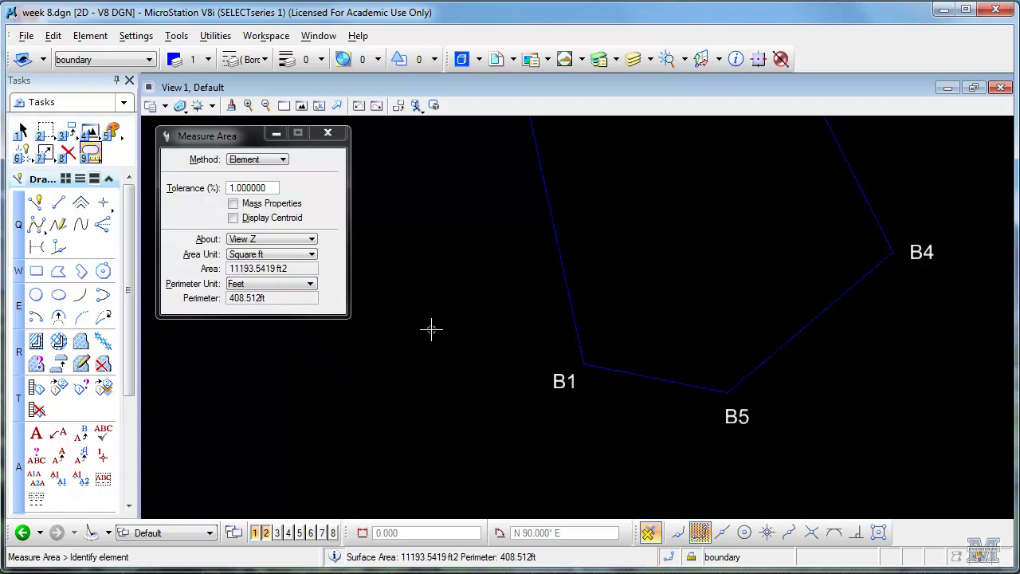
- Measure triangle B1–B5–B4 by points (1459.1079 ft2, 236.980 ft), then restore the Element method
click(282, 160)
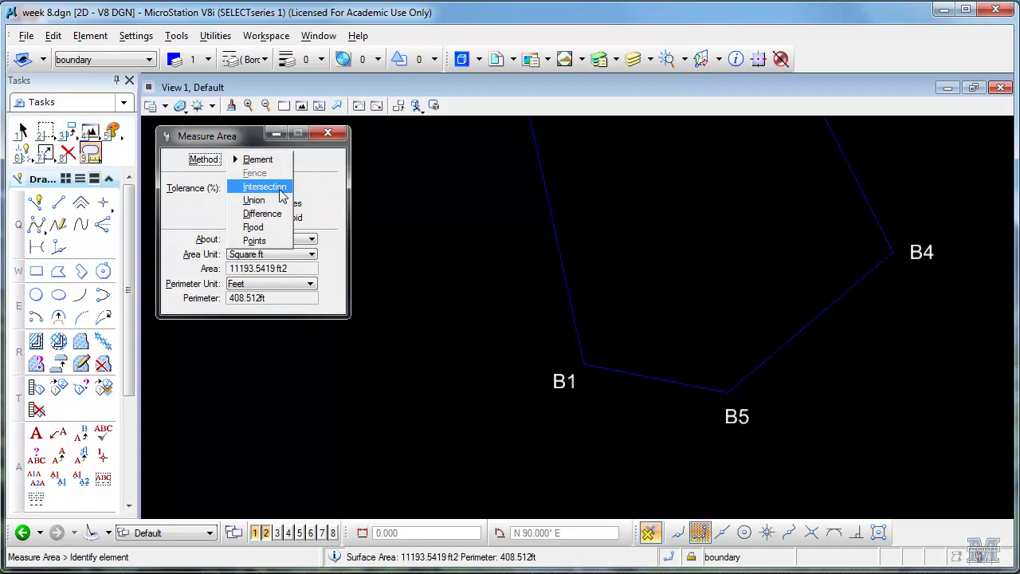
click(281, 241)
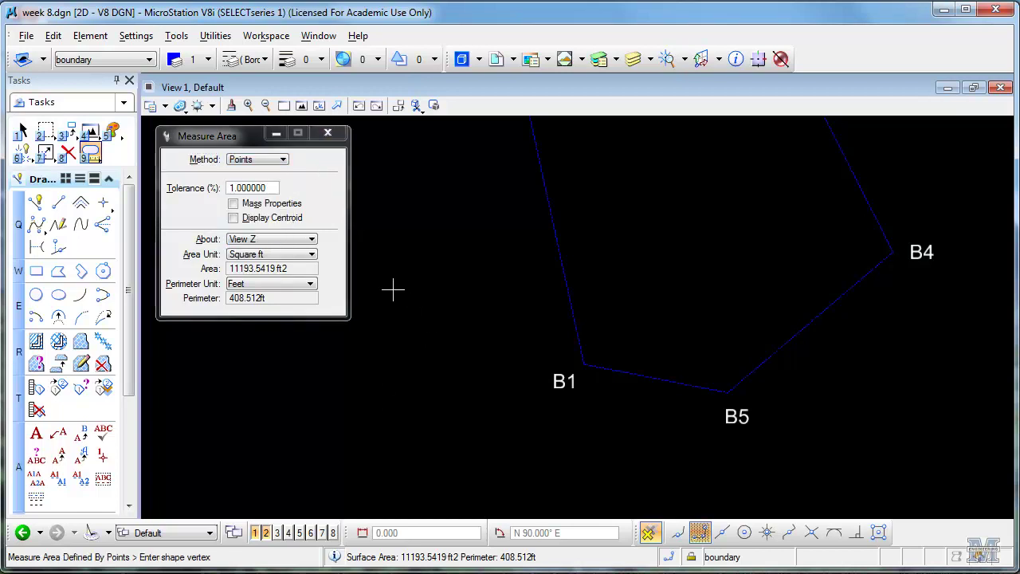
click(584, 364)
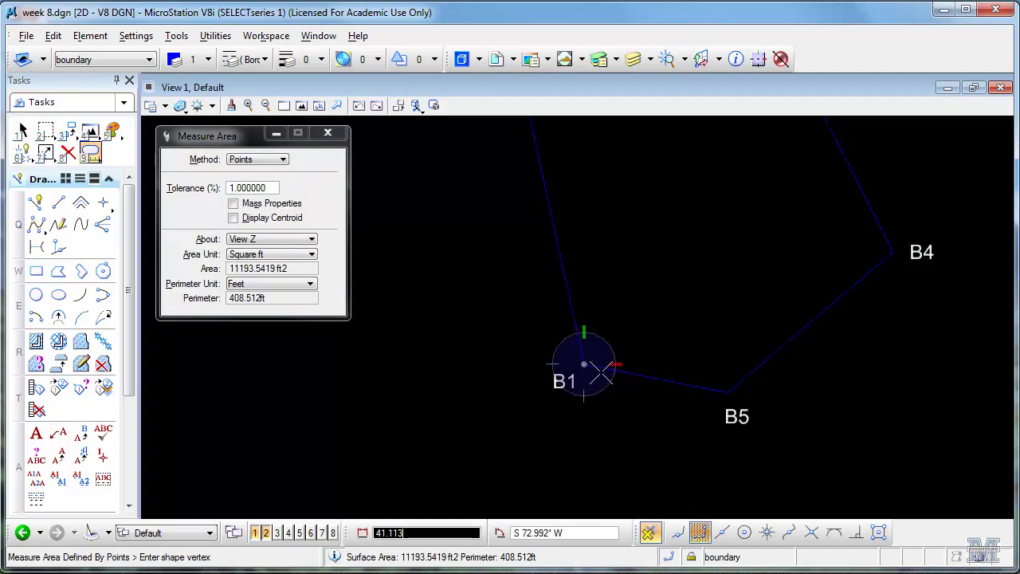
click(727, 391)
click(892, 253)
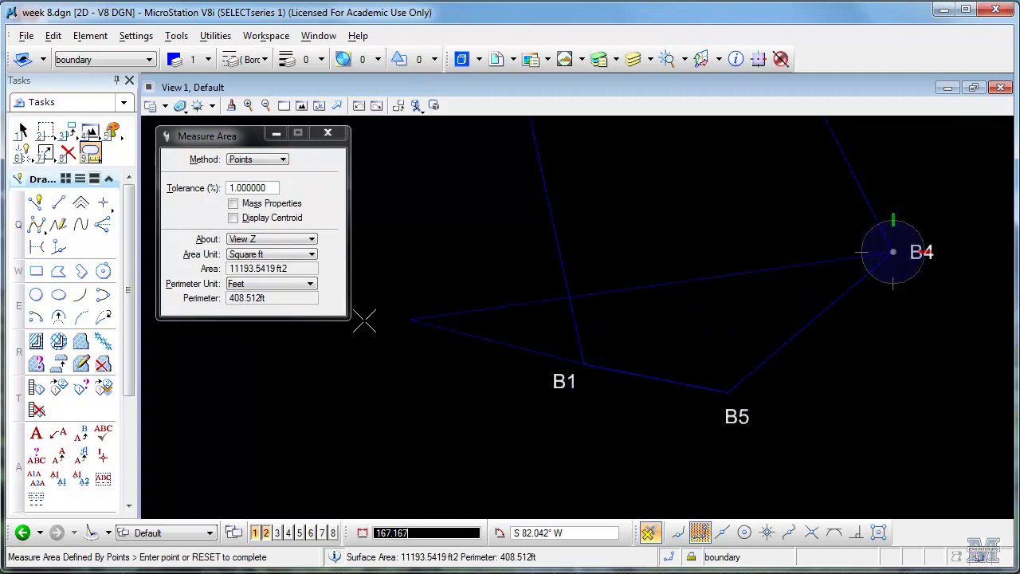
right_click(442, 219)
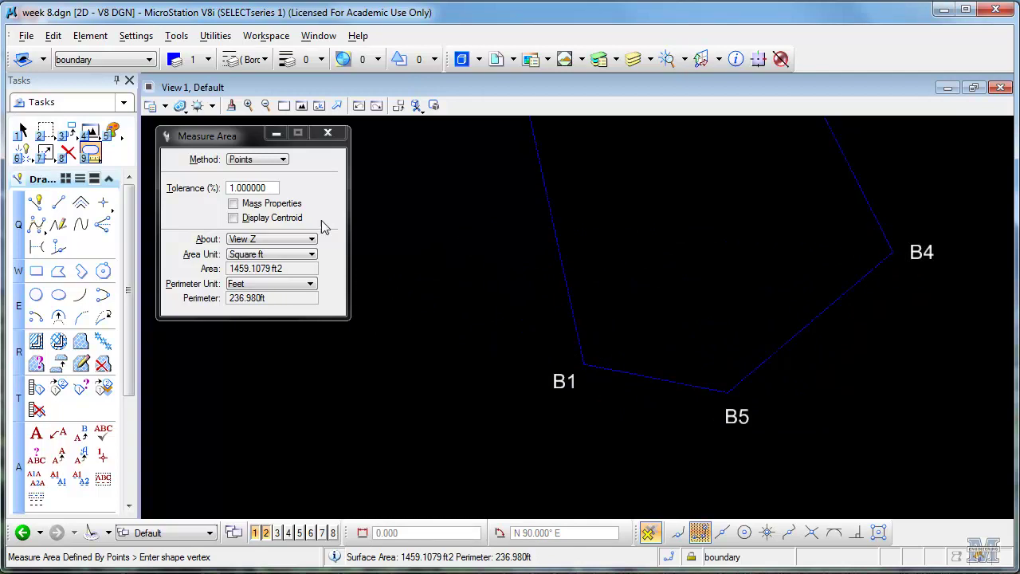
click(255, 158)
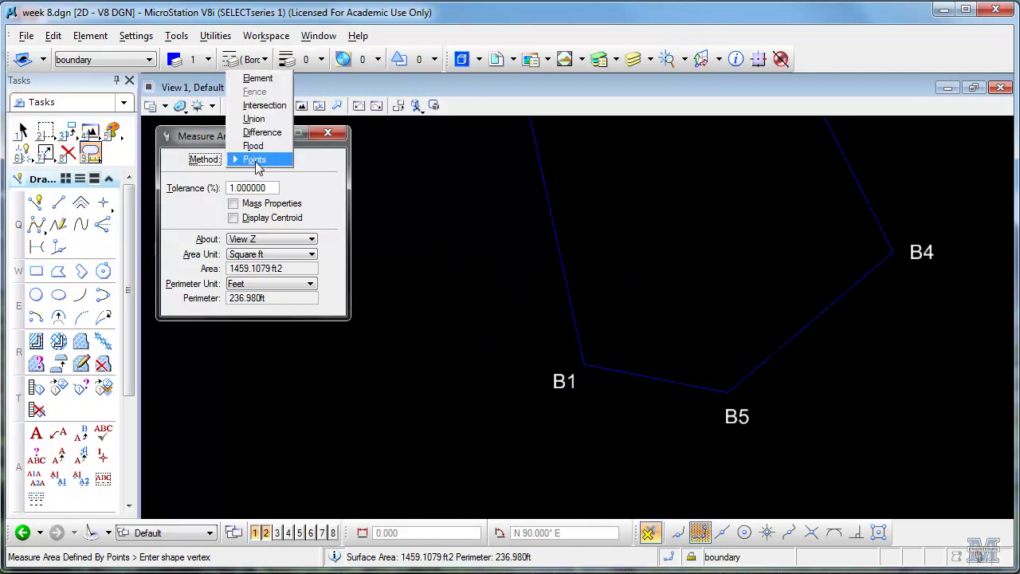
click(250, 78)
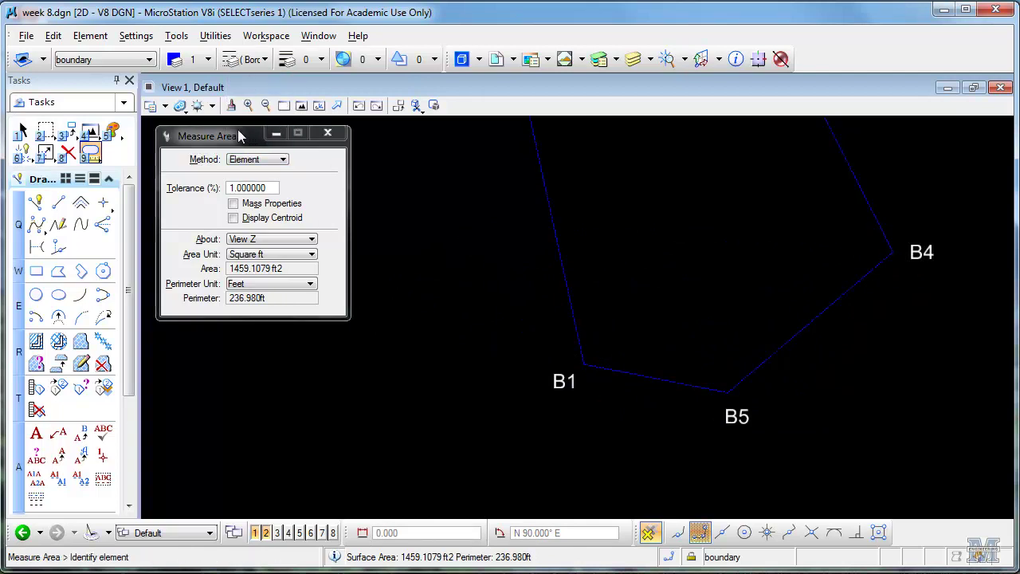
- Drop the boundary shape into separate lines with Multi-lines and Line Strings/Shapes enabled
click(43, 155)
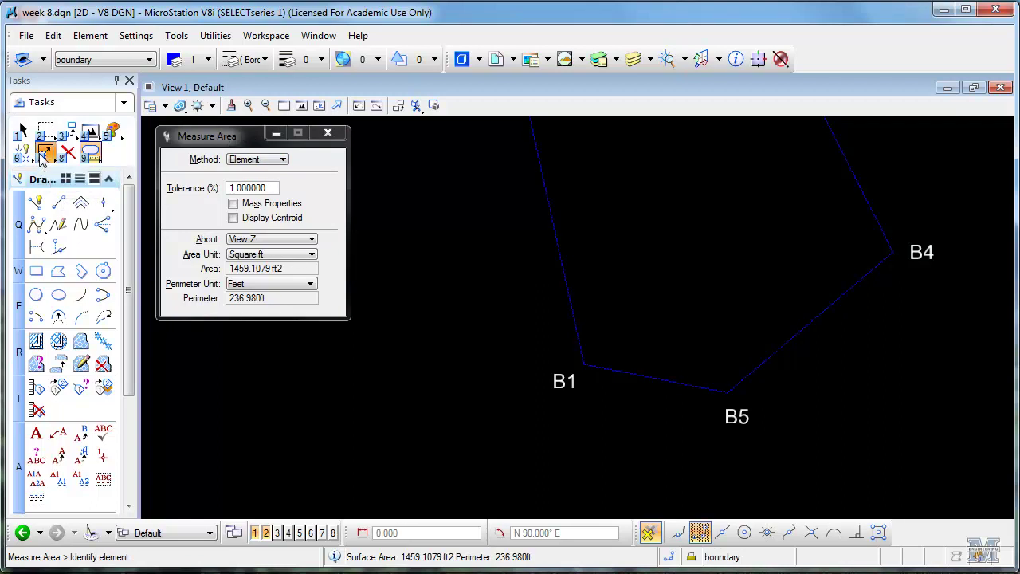
click(43, 156)
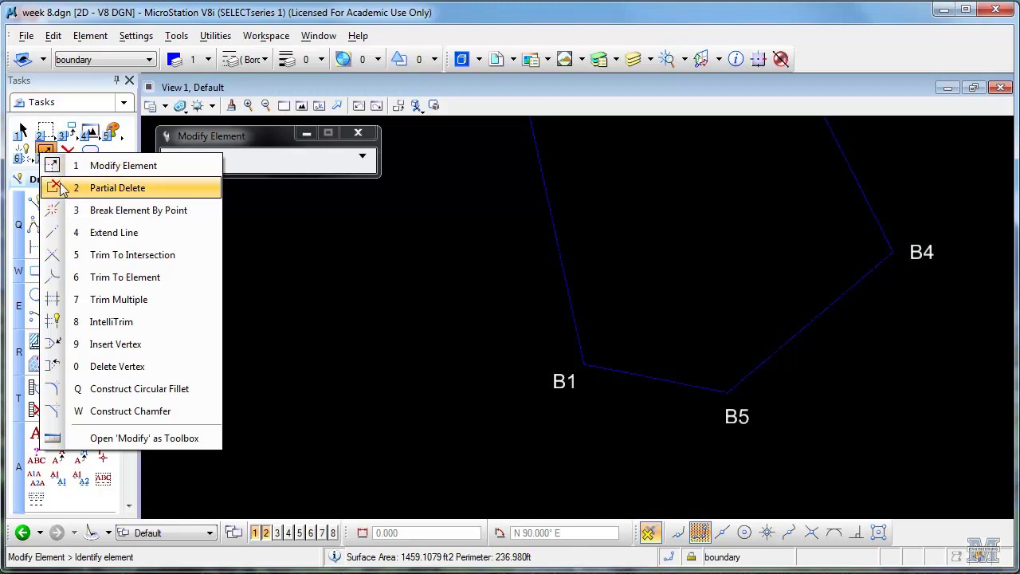
click(23, 152)
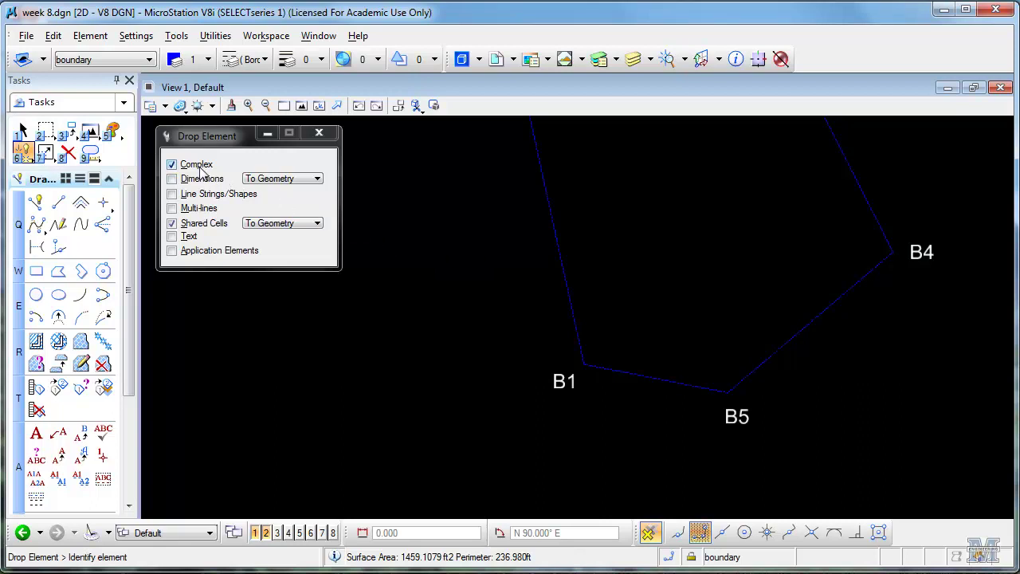
click(174, 209)
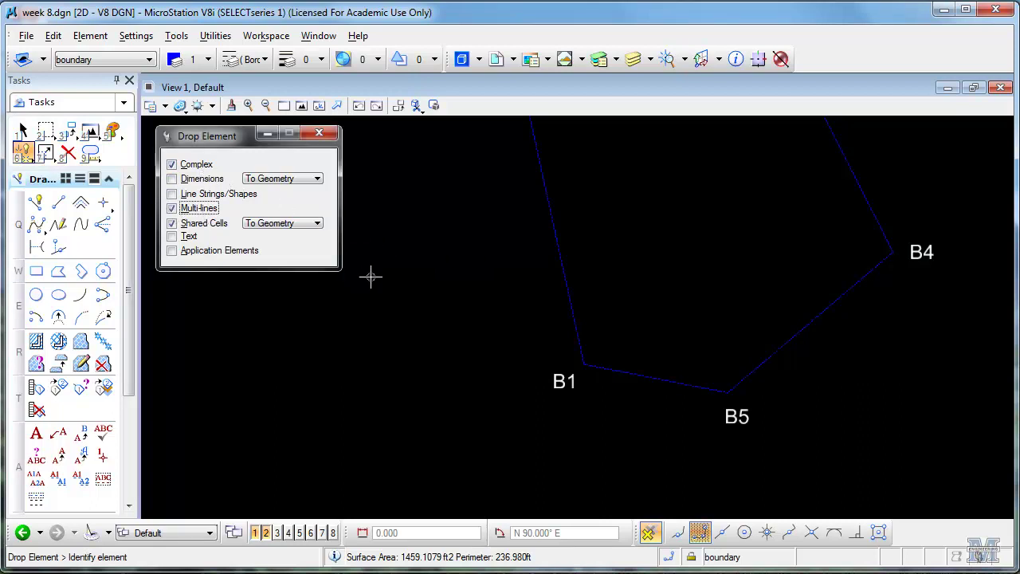
click(171, 195)
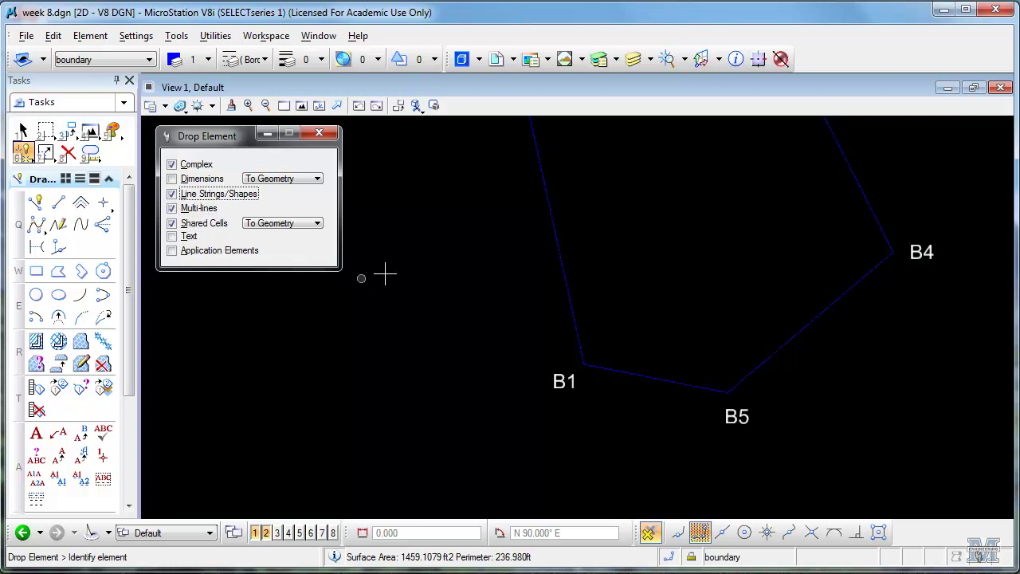
click(556, 237)
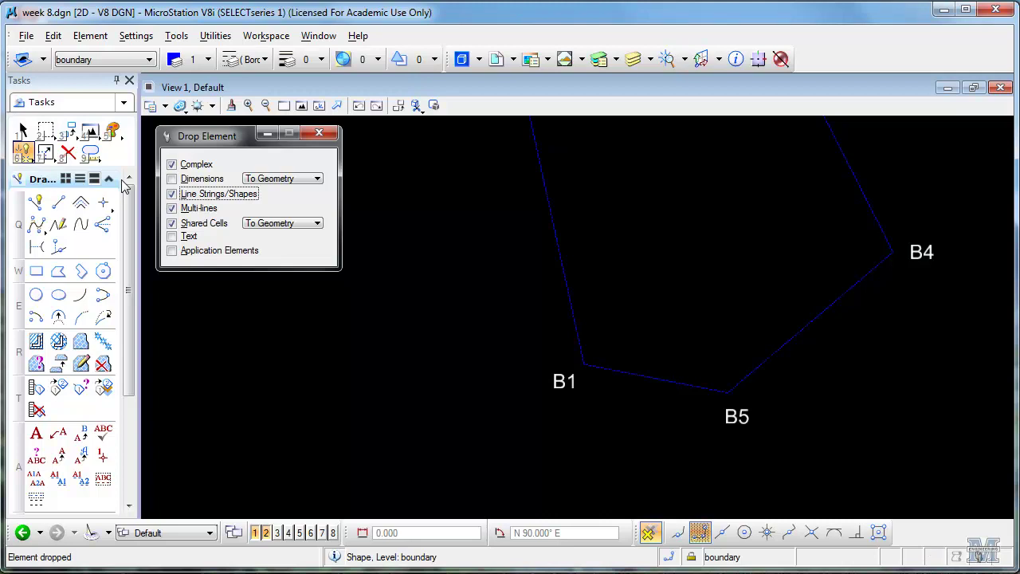
click(22, 154)
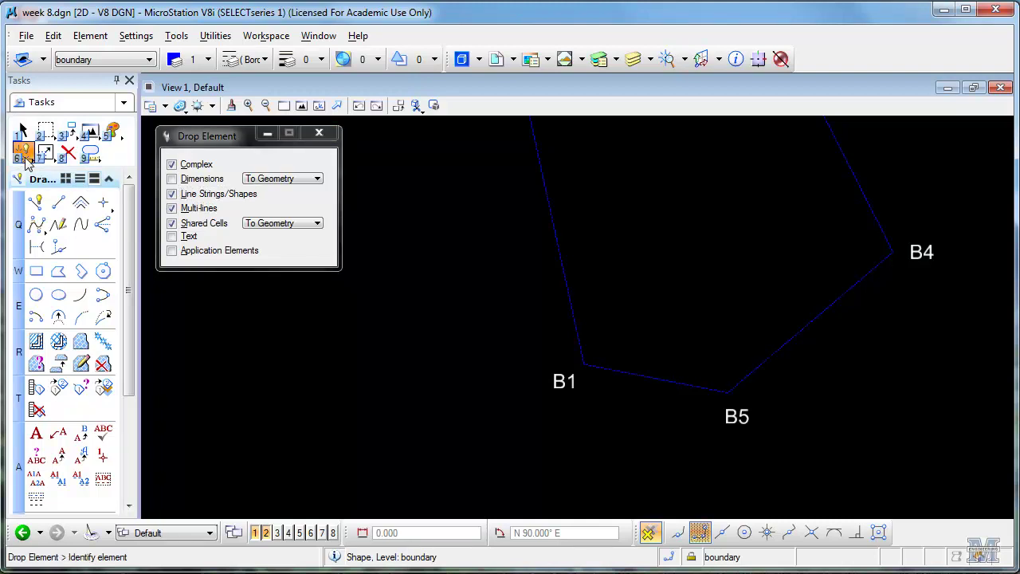
click(318, 133)
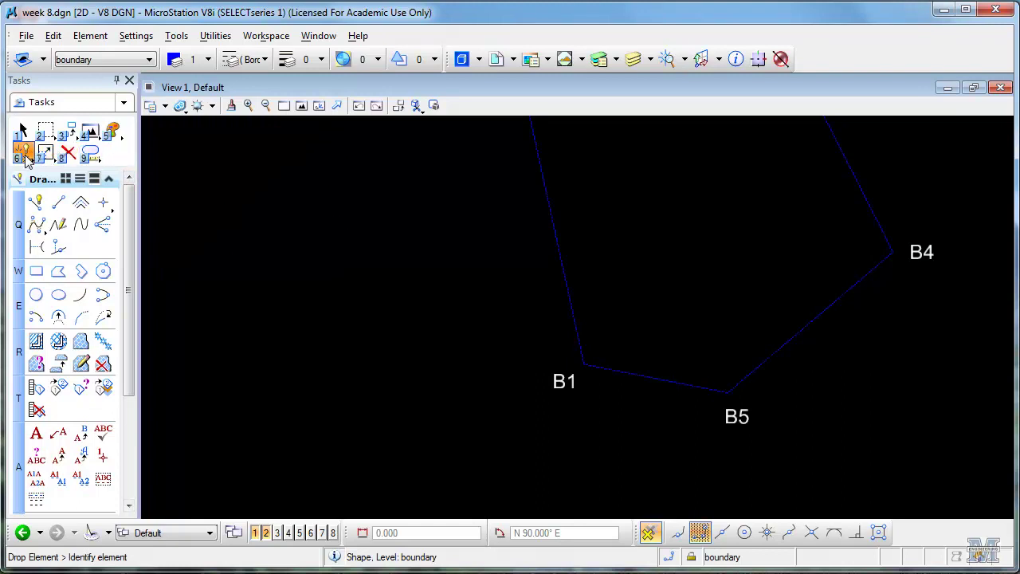
- Join sides B2–B3, B3–B4, B4–B5, B5–B1 and B1–B2 into one closed complex shape
drag(26, 158, 34, 200)
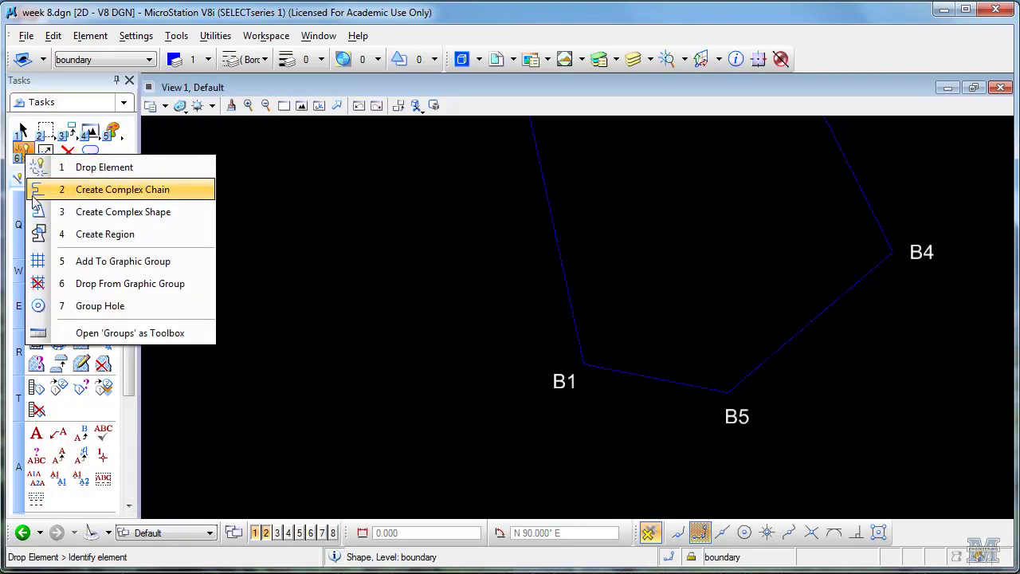
click(36, 211)
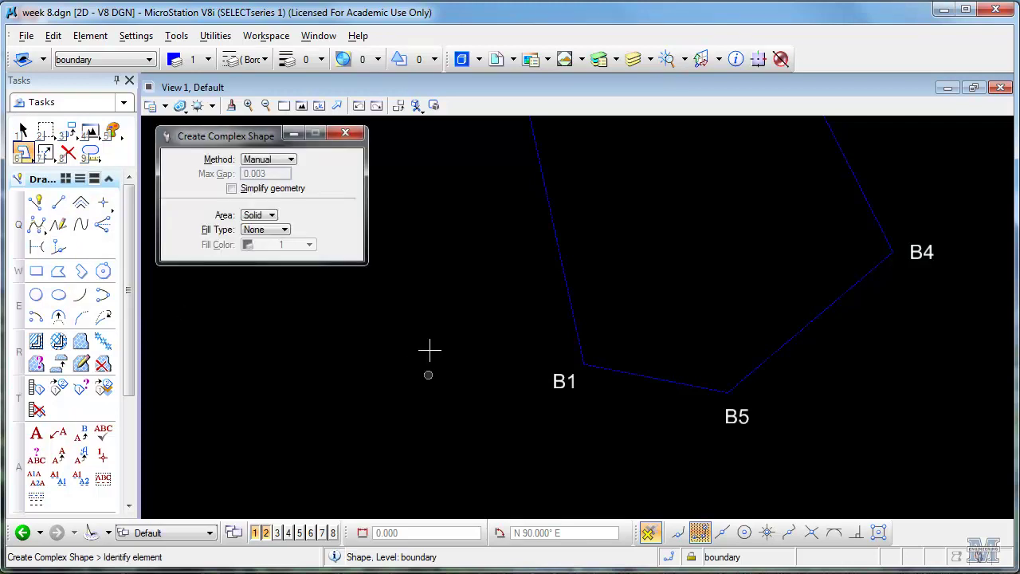
click(302, 105)
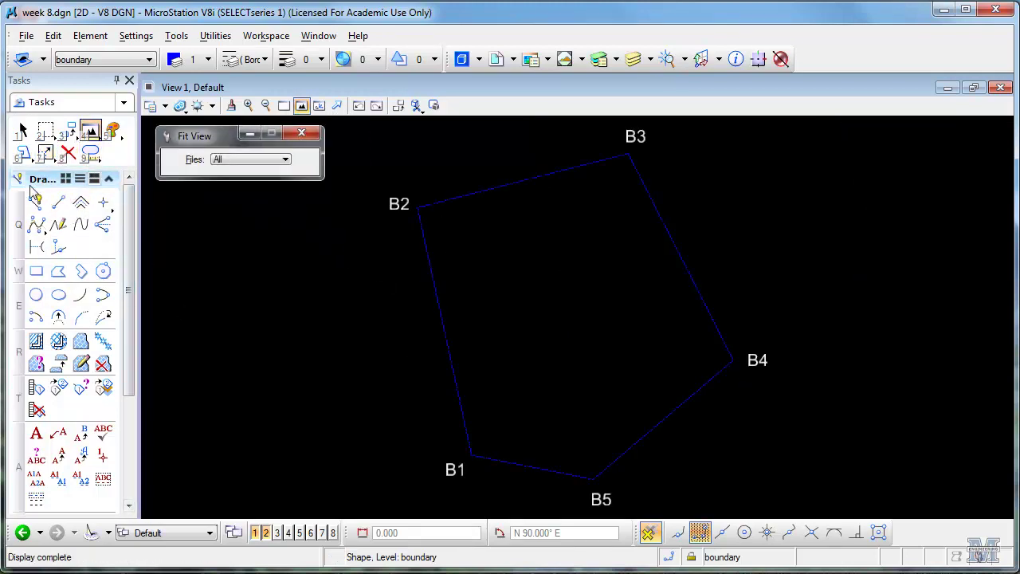
click(25, 152)
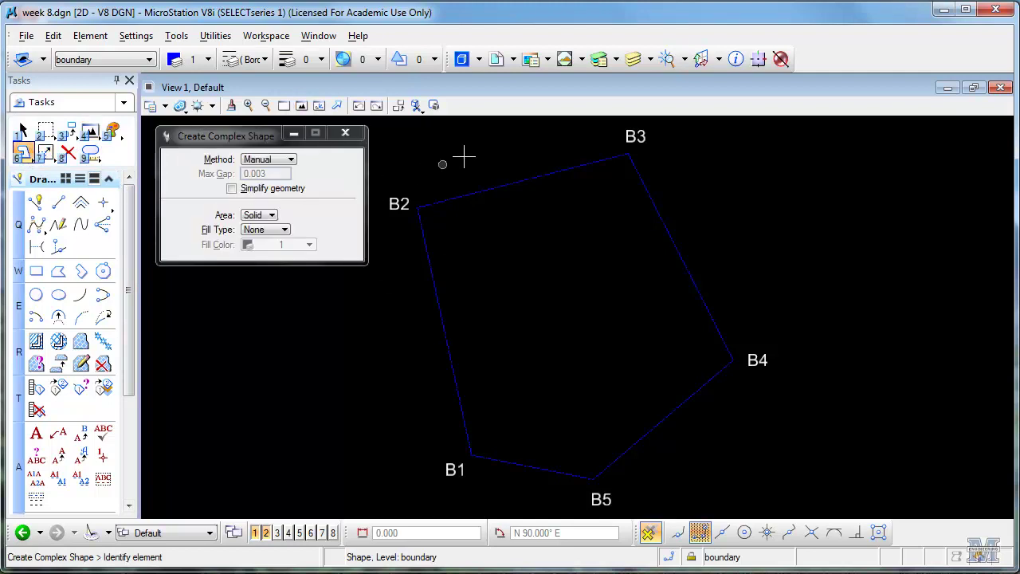
click(496, 186)
click(662, 220)
click(694, 391)
click(560, 470)
click(444, 359)
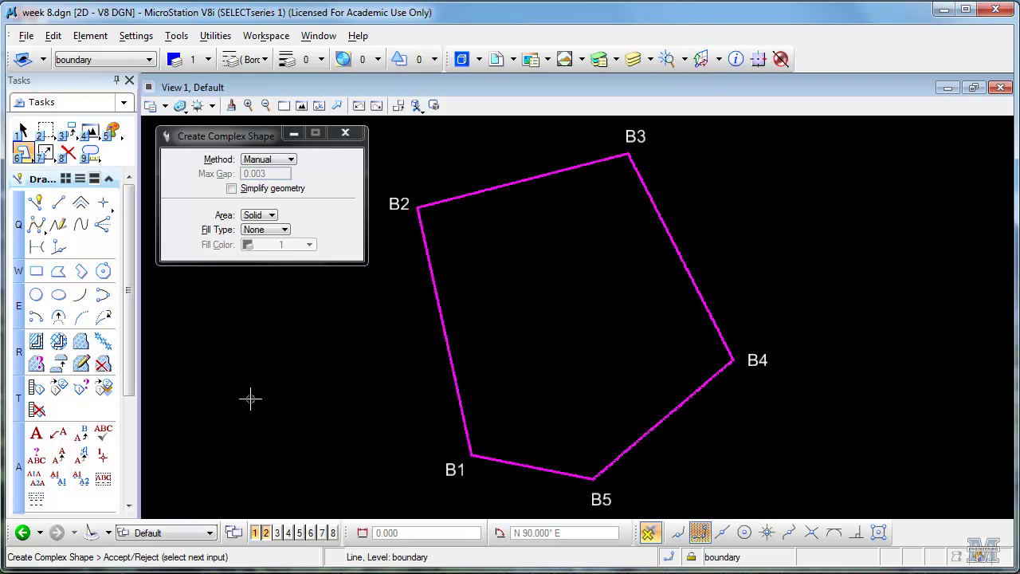
click(260, 352)
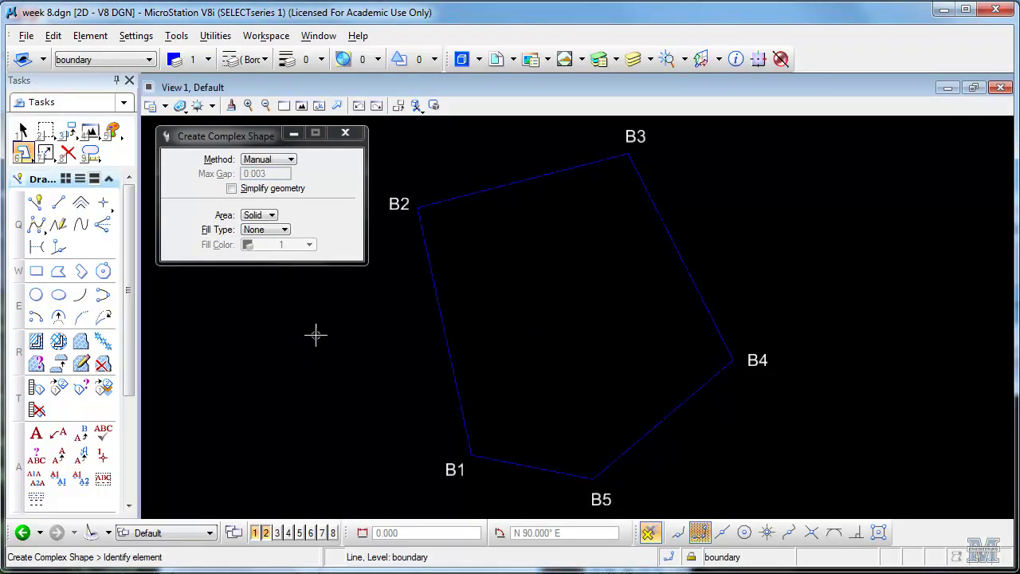
- Make roadway the active level and draw a SmartLine from B2 down to B1
click(148, 60)
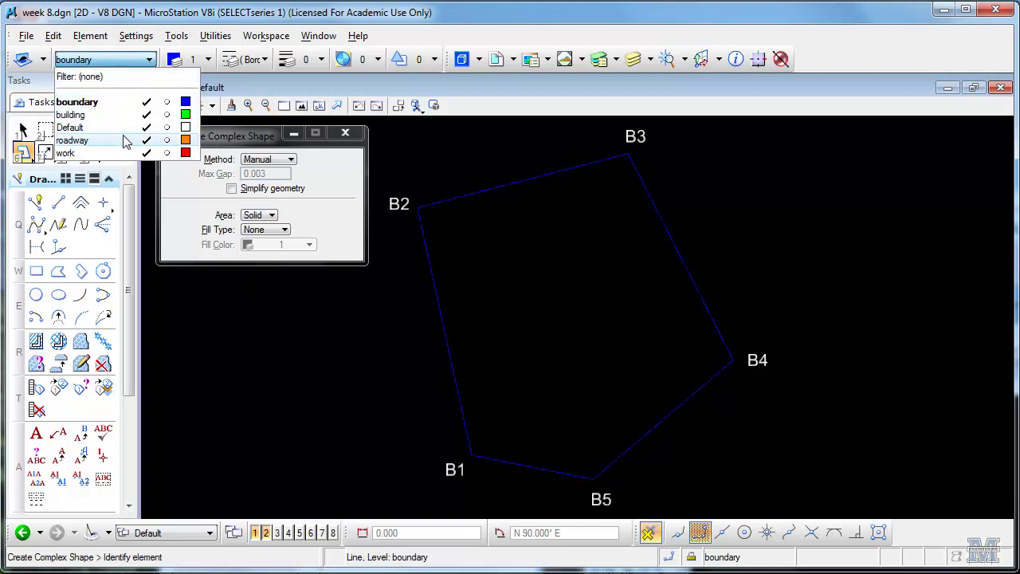
click(124, 141)
click(33, 203)
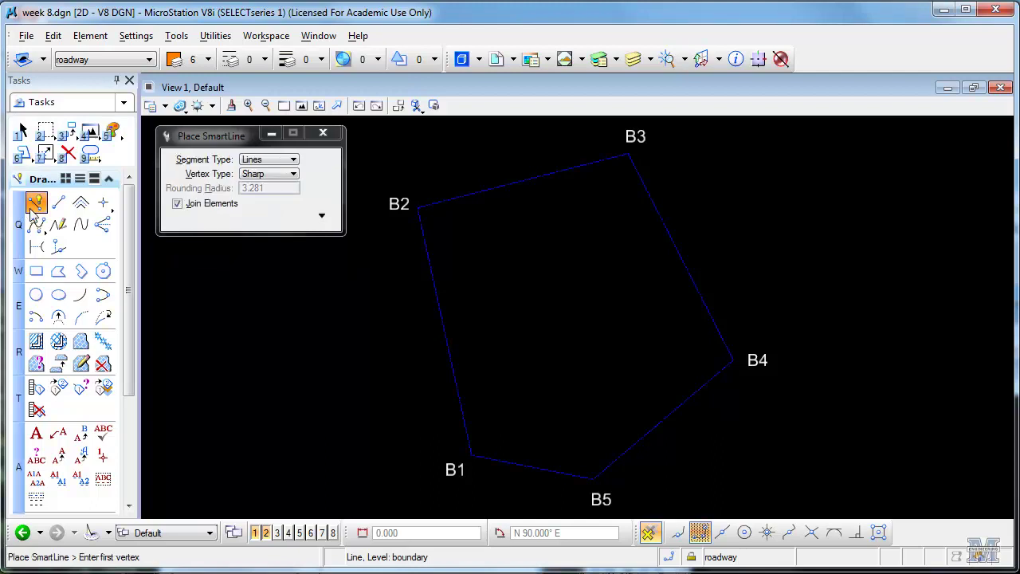
click(419, 208)
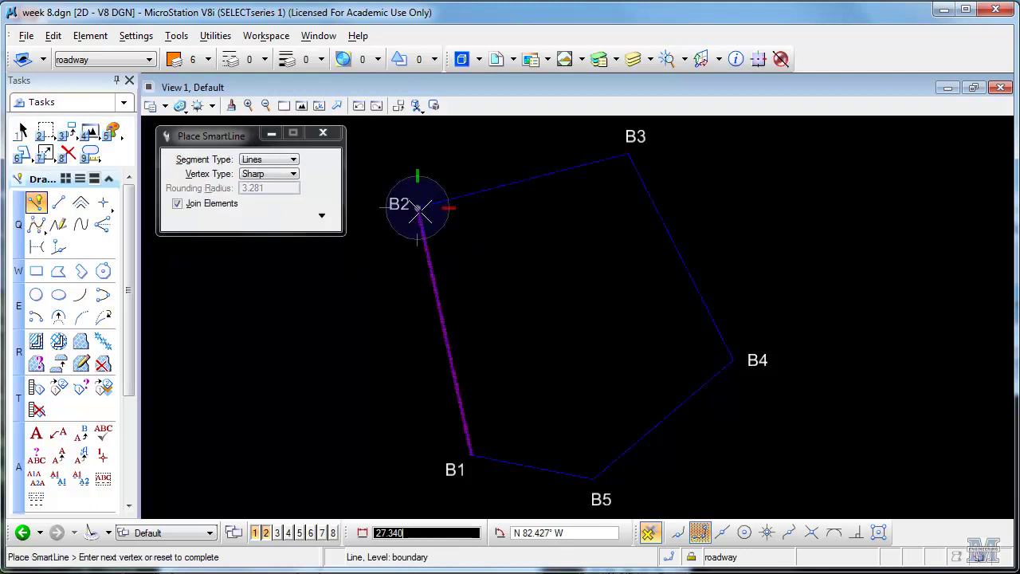
click(472, 454)
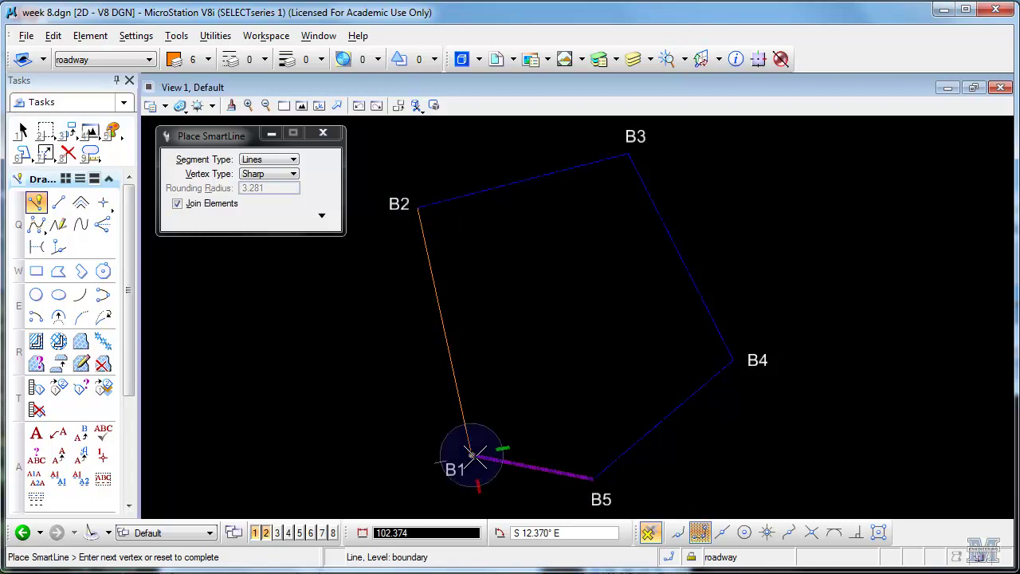
right_click(363, 386)
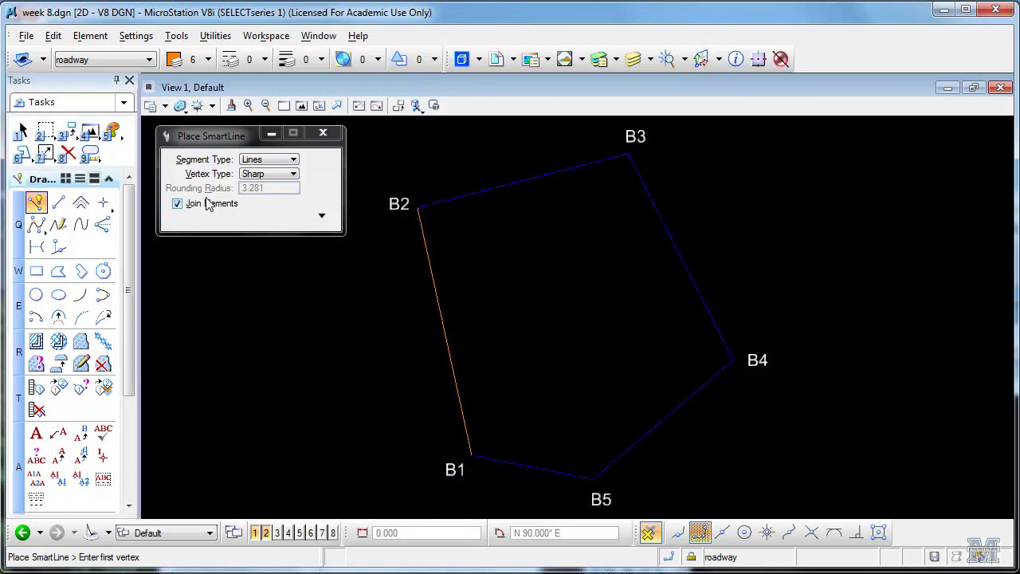
- Move the roadway line parallel 20 units west, without keeping the original
click(69, 132)
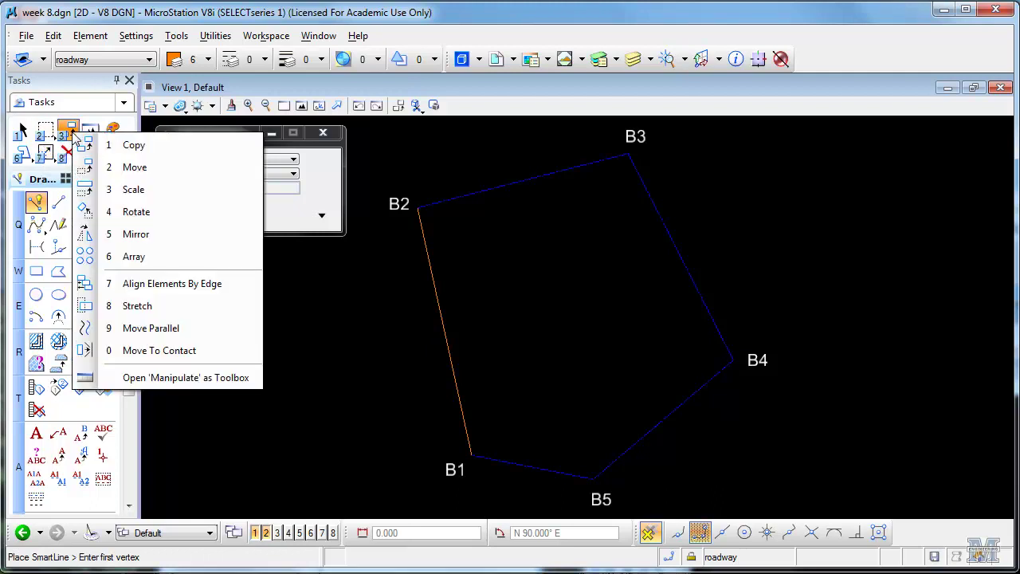
click(139, 328)
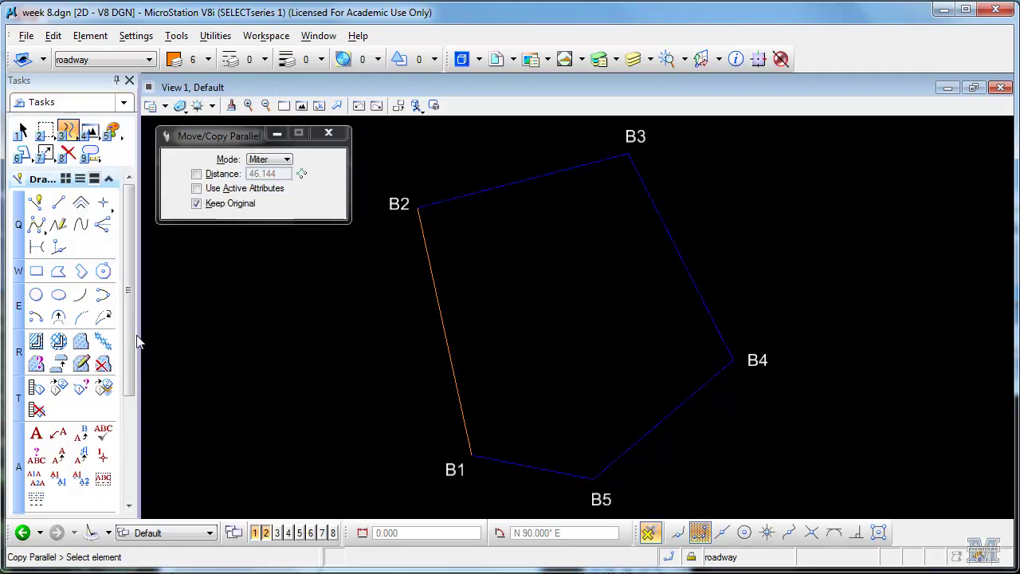
click(197, 203)
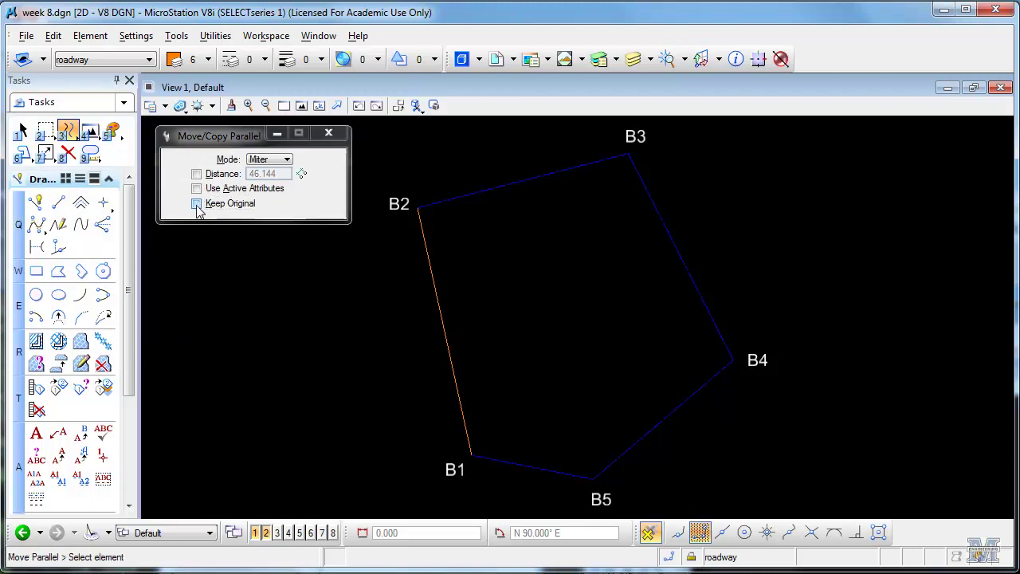
click(445, 333)
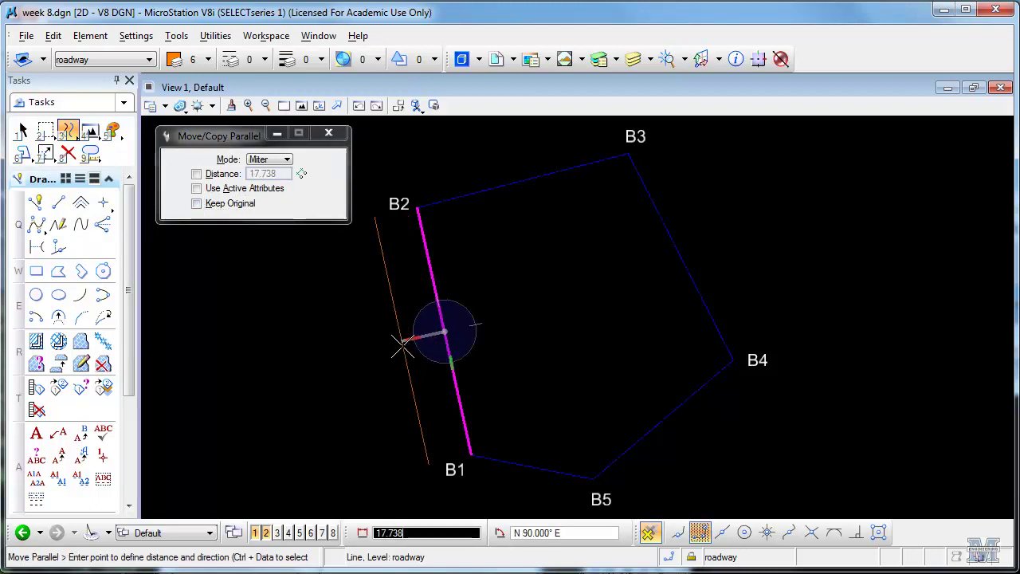
text(2)
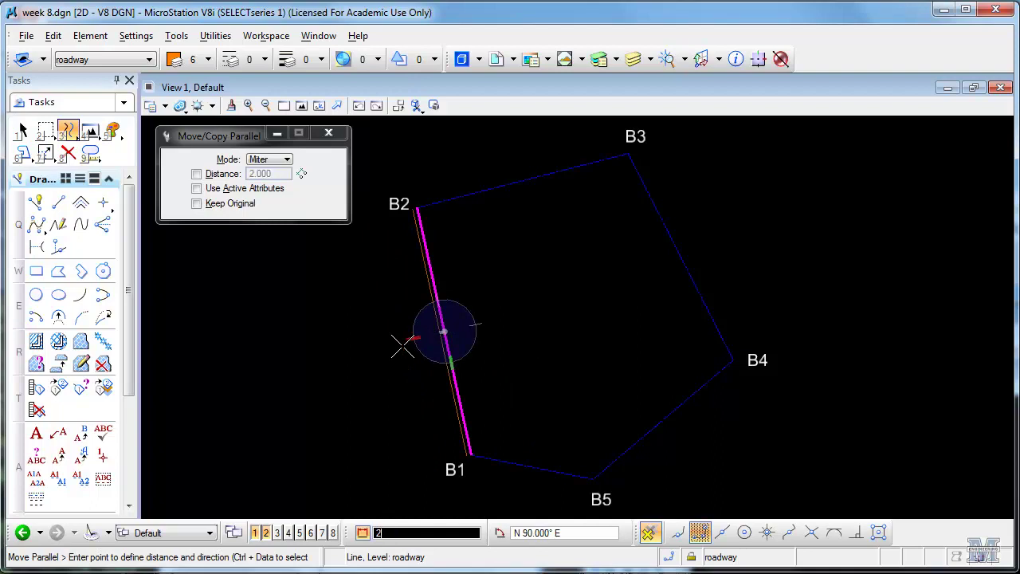
text(0)
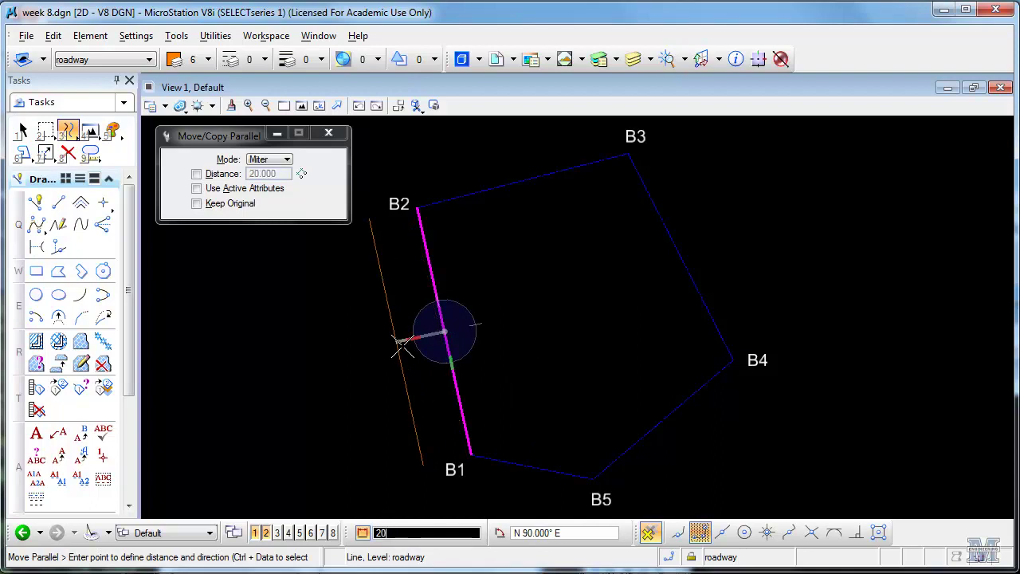
click(401, 342)
right_click(338, 343)
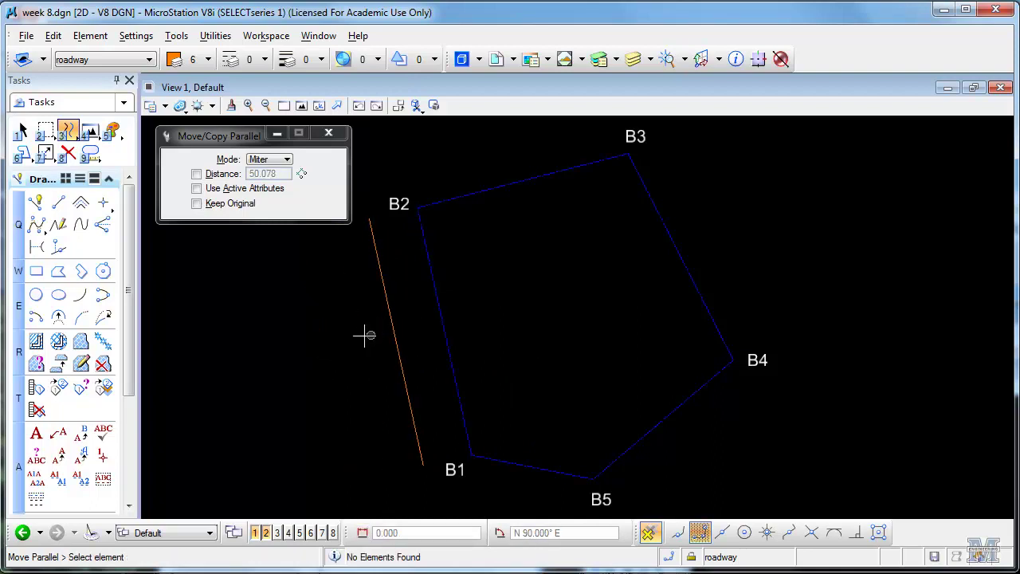
- Keep the original and copy the west roadway line parallel 12 units further west
click(196, 203)
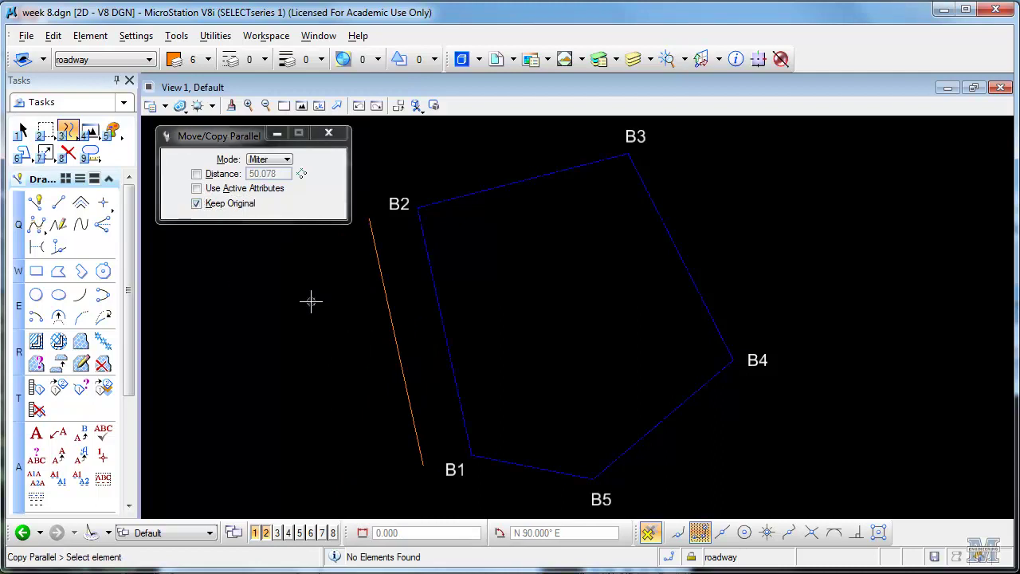
click(396, 343)
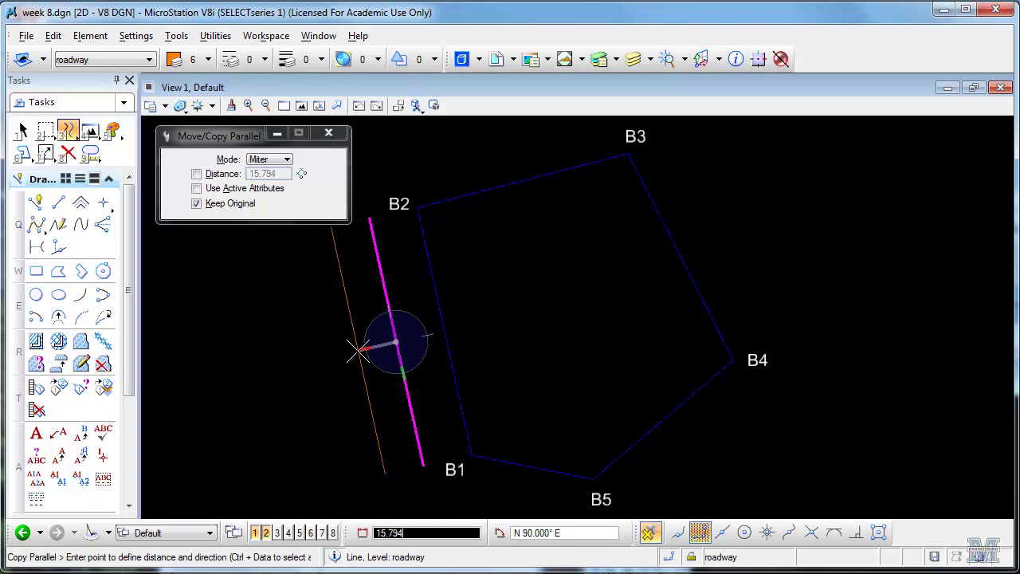
text(12)
click(358, 350)
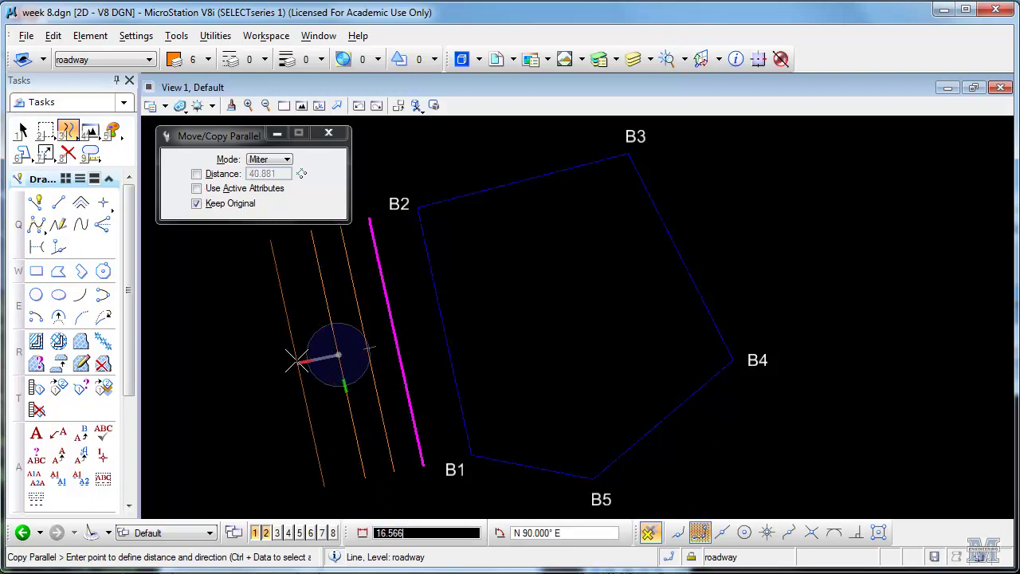
right_click(296, 360)
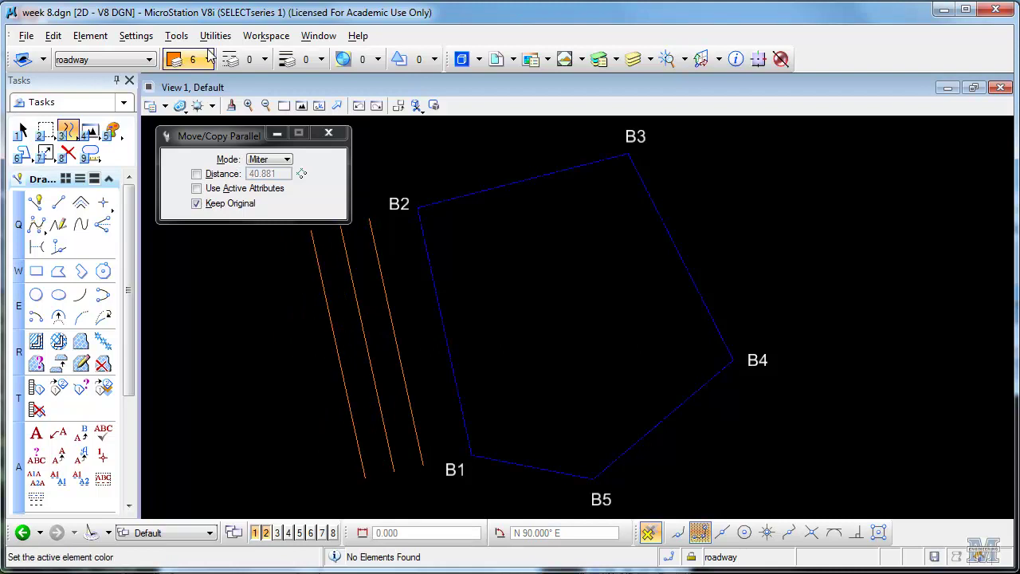
- Change the middle roadway line to dashed line style 3, leaving its level unchanged
drag(114, 139, 139, 152)
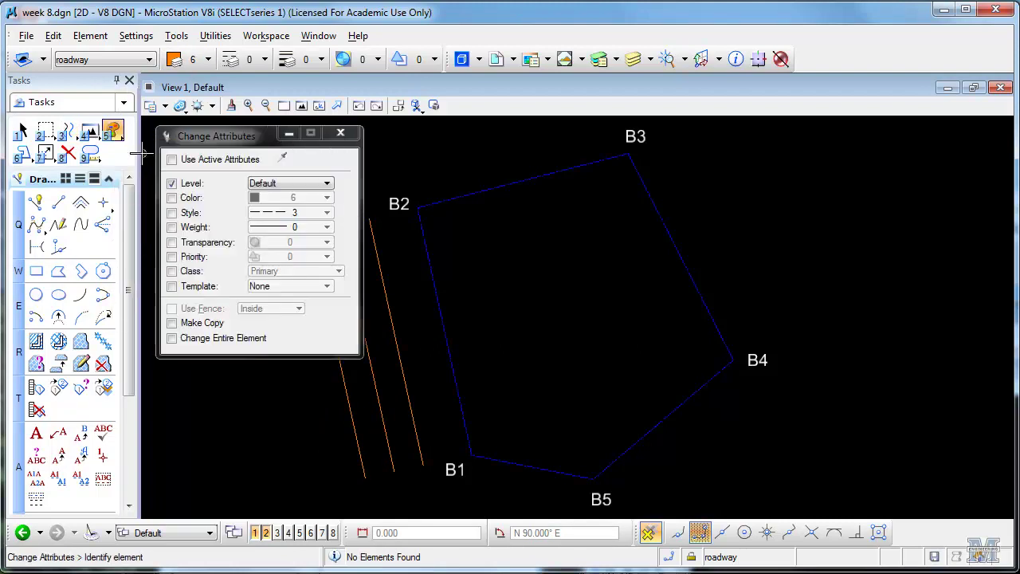
click(188, 184)
click(190, 213)
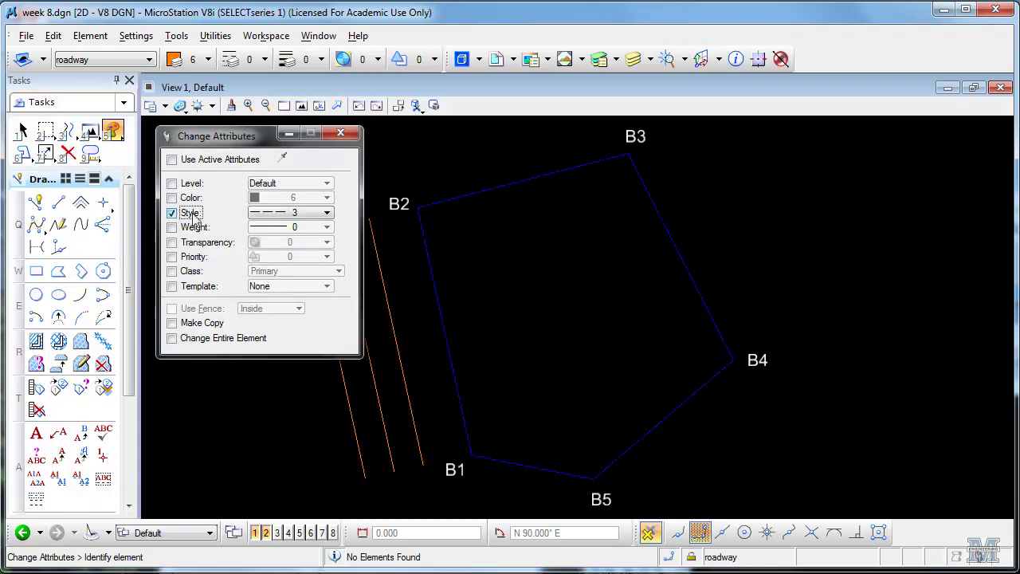
click(327, 213)
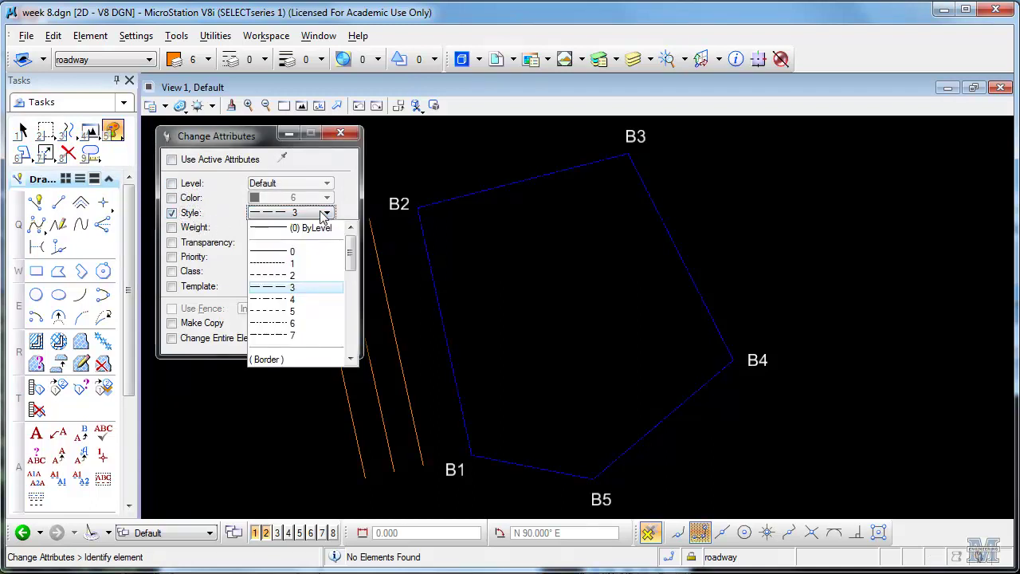
click(325, 288)
click(371, 380)
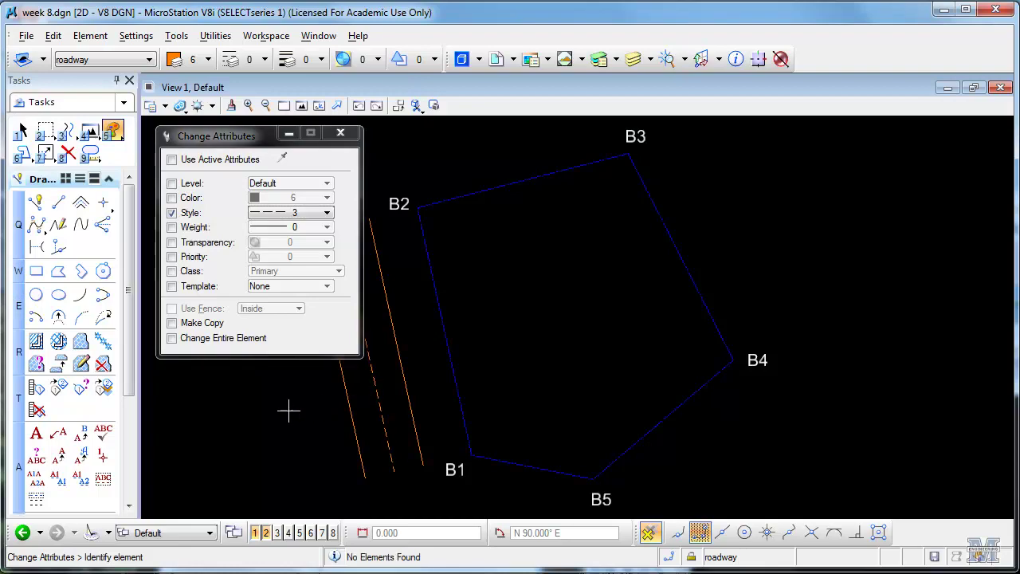